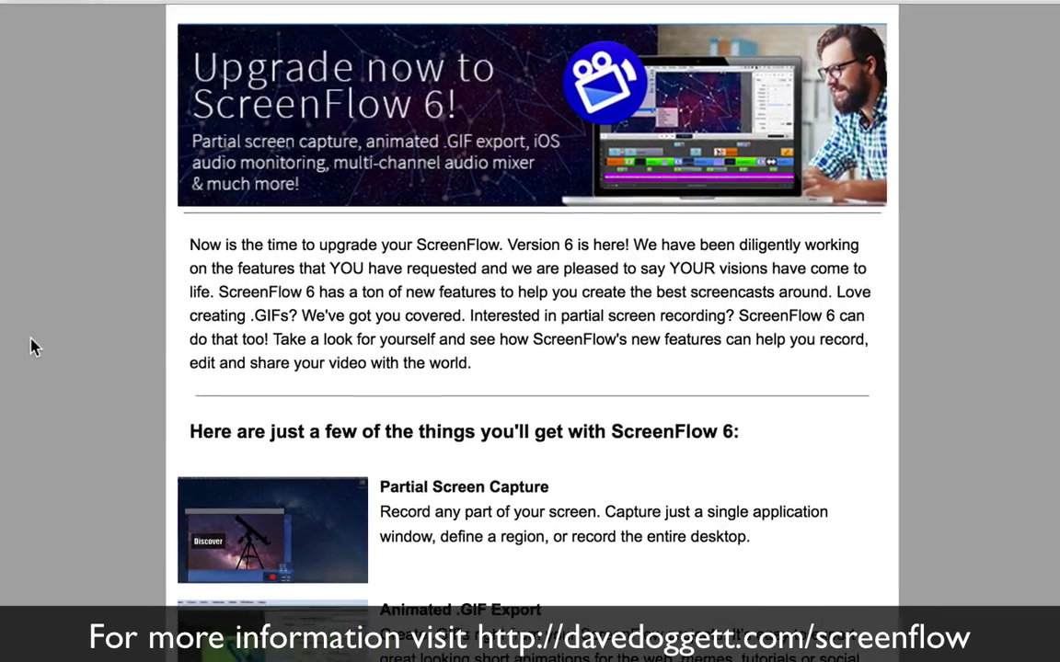
Step: Read through the new ScreenFlow 6 features on the upgrade page, from Partial Screen Capture to Animation Effects
scroll(5, 349, "down", 10)
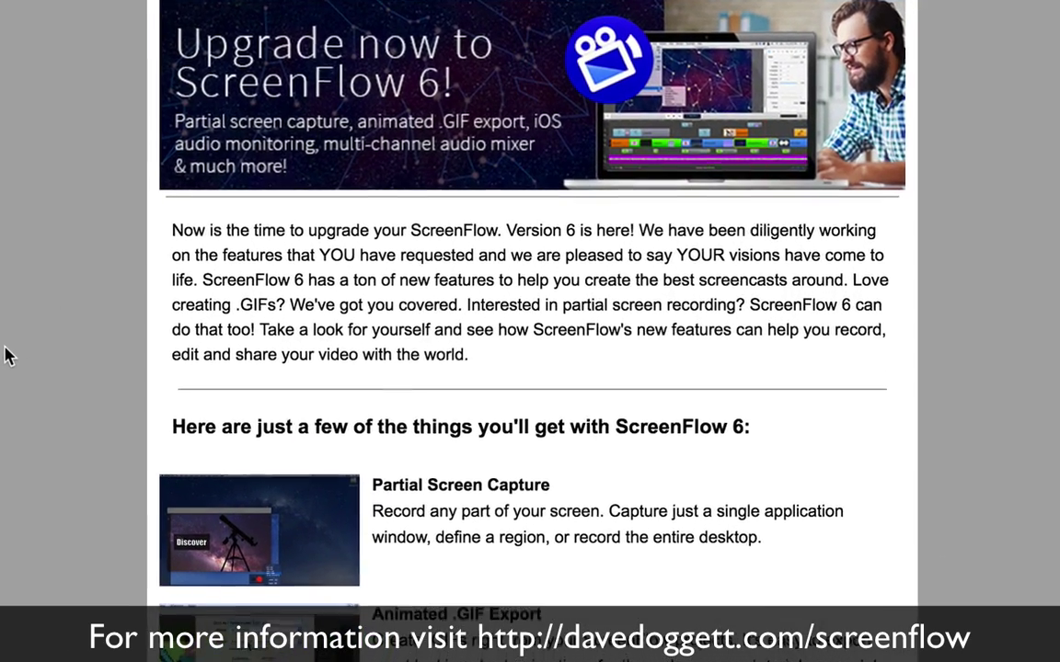
scroll(2, 361, "down", 2)
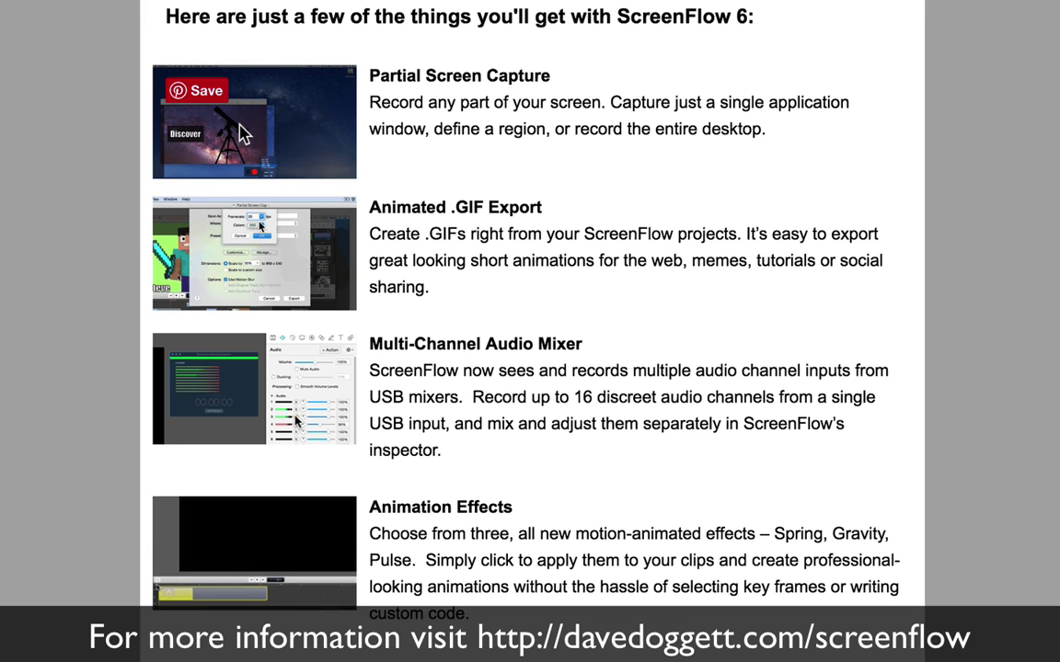
scroll(552, 189, "down", 1)
scroll(575, 205, "down", 1)
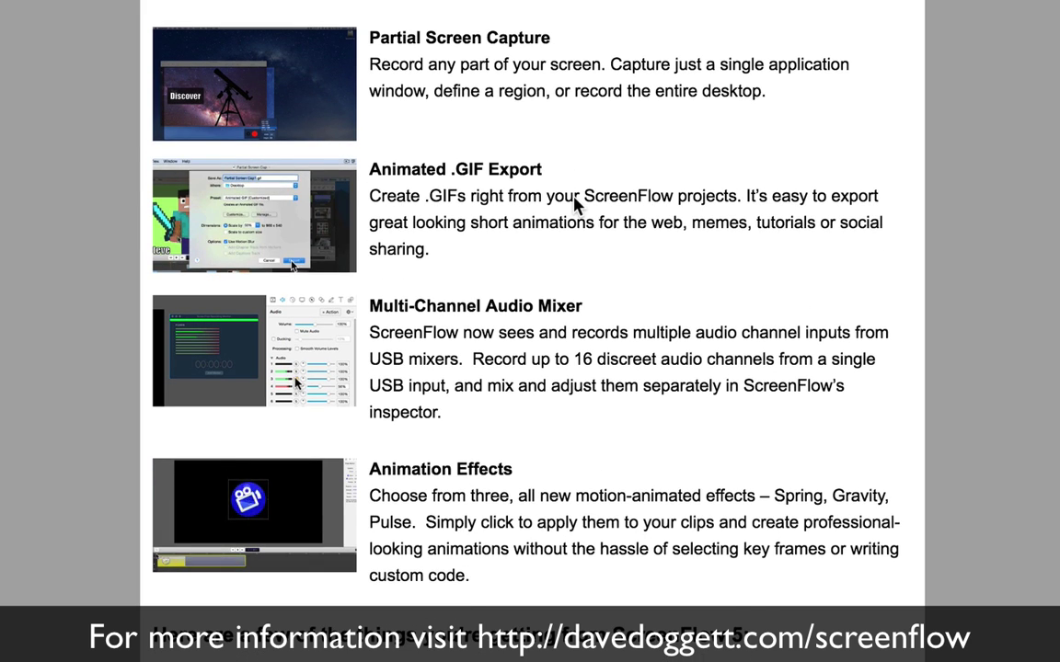
scroll(575, 204, "down", 3)
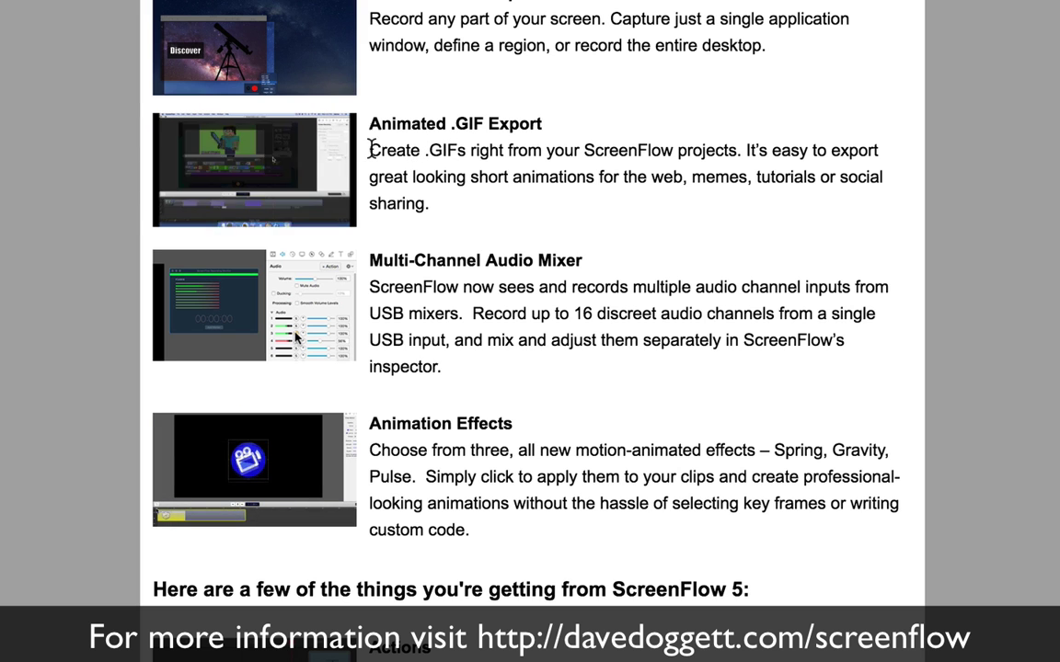
scroll(30, 161, "down", 4)
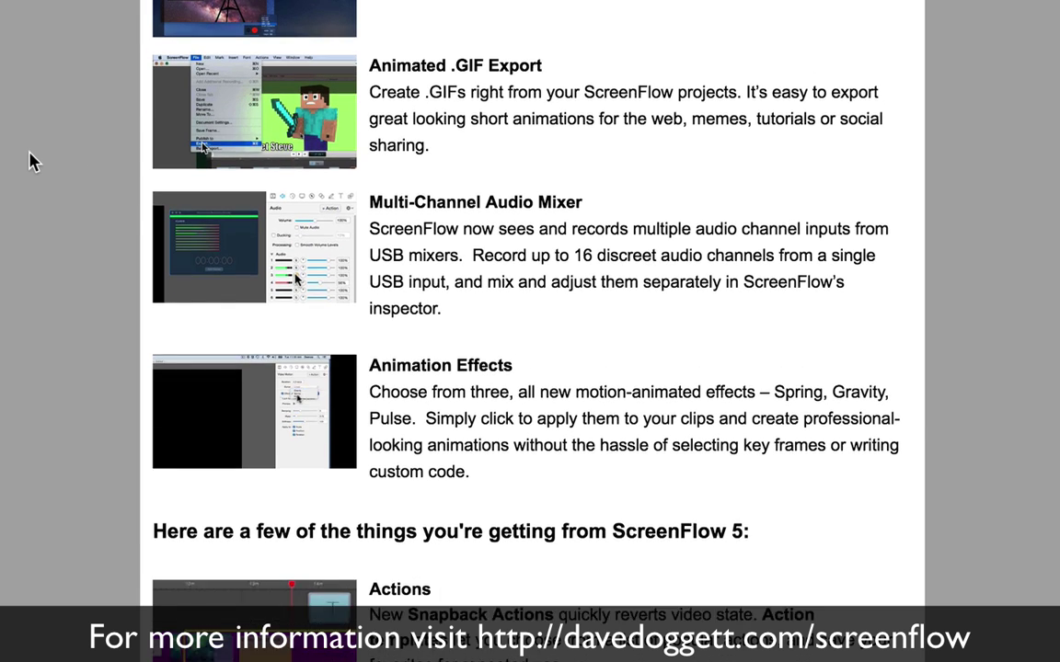
scroll(31, 161, "down", 1)
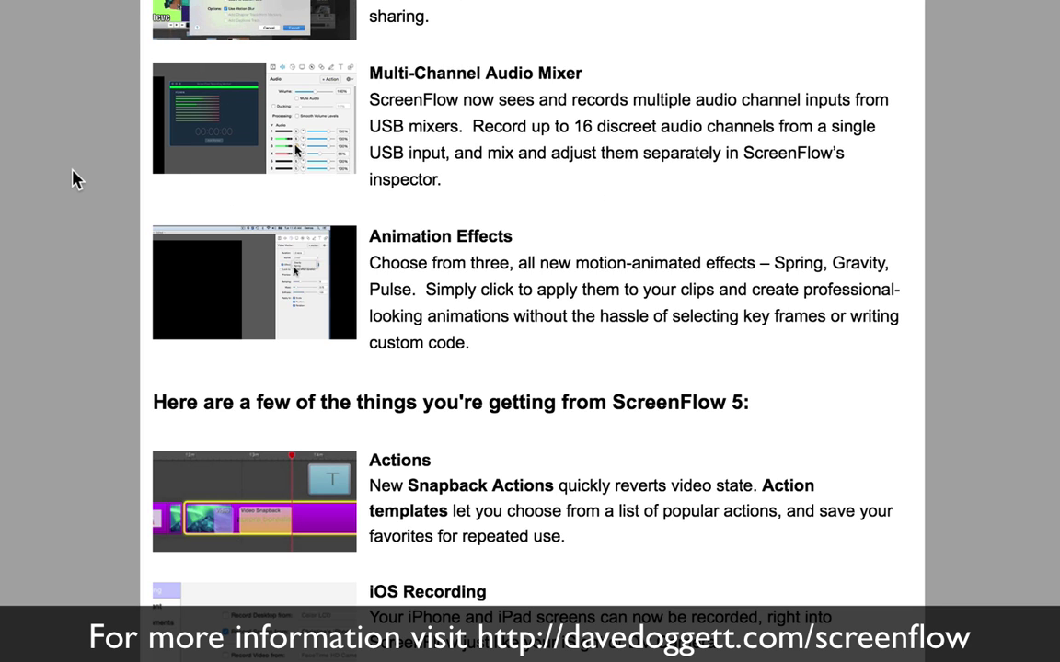
scroll(76, 180, "down", 2)
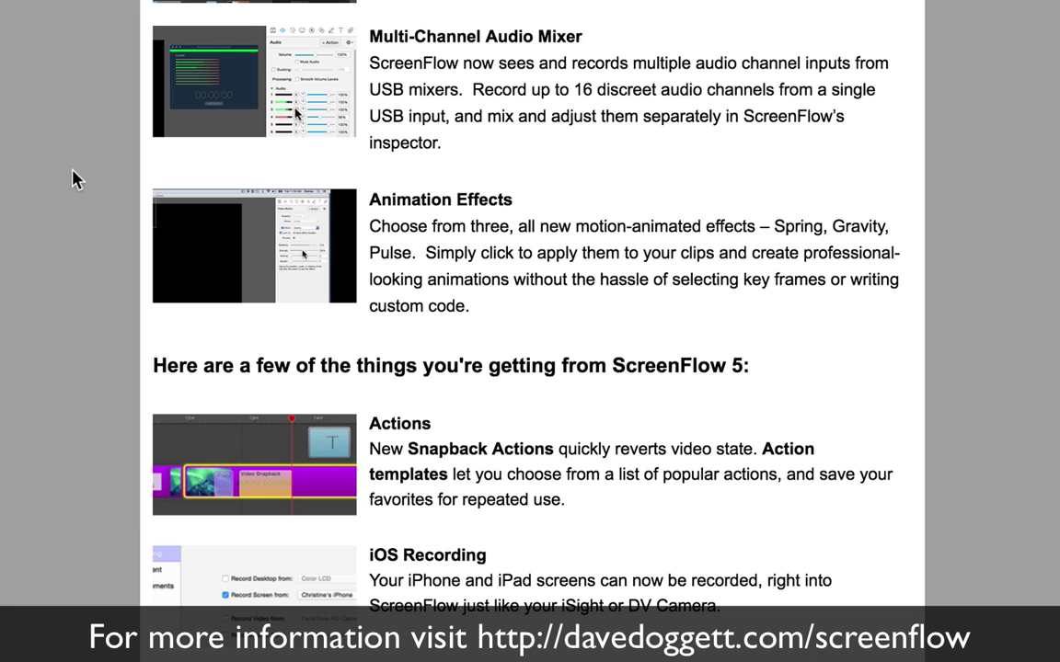
scroll(75, 179, "down", 3)
Step: Review the features carried over from ScreenFlow 5, from Actions and iOS Recording to Publish to more destinations
scroll(76, 179, "down", 8)
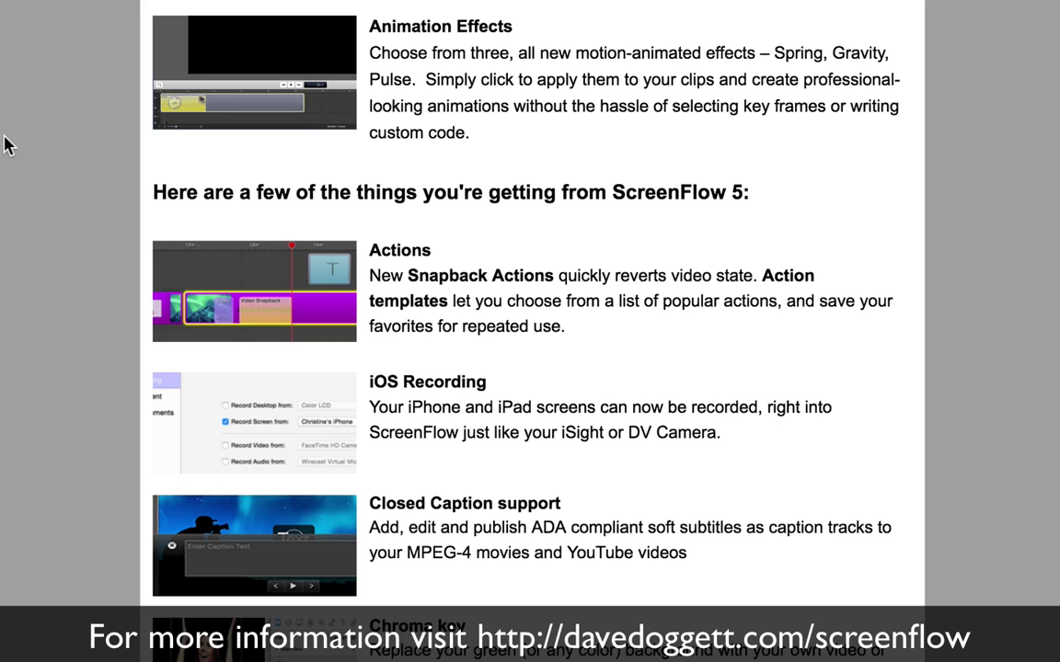
scroll(13, 205, "down", 4)
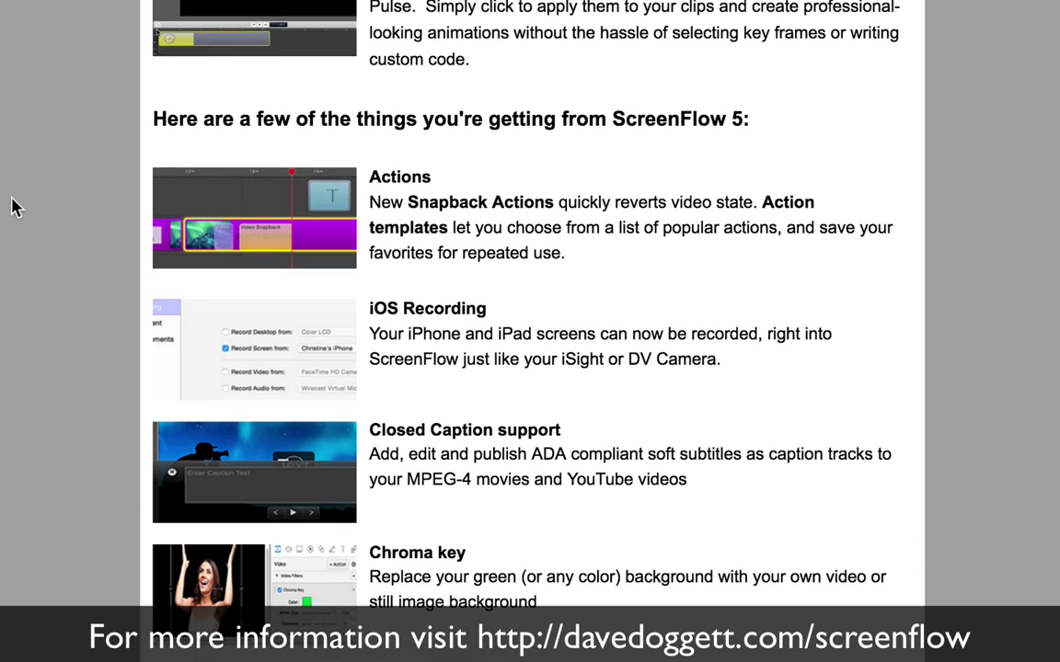
scroll(13, 206, "down", 1)
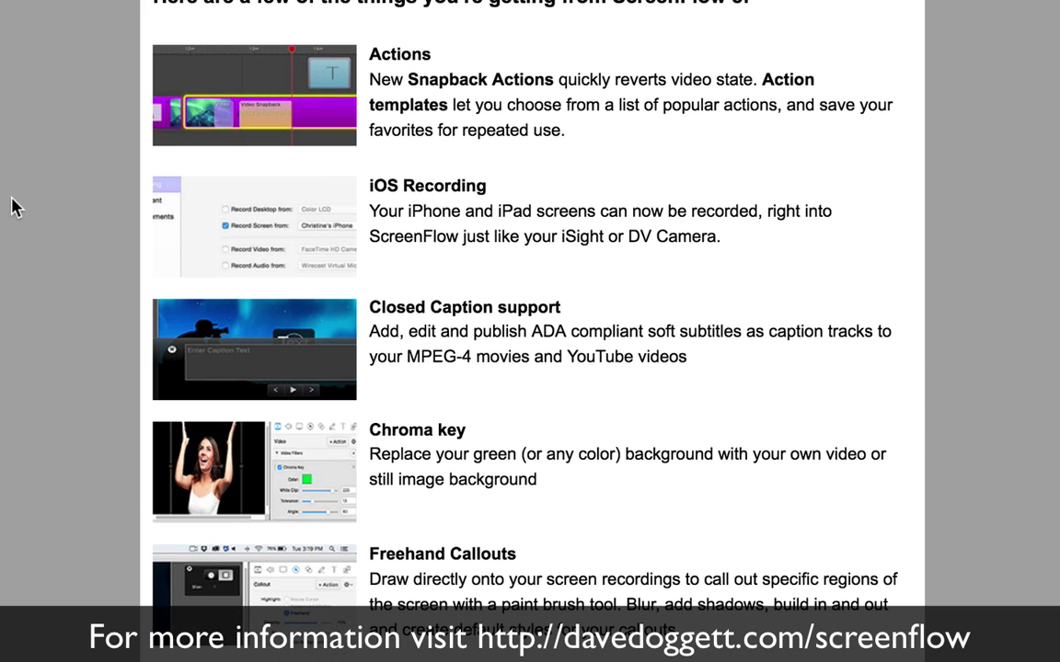
scroll(13, 206, "up", 1)
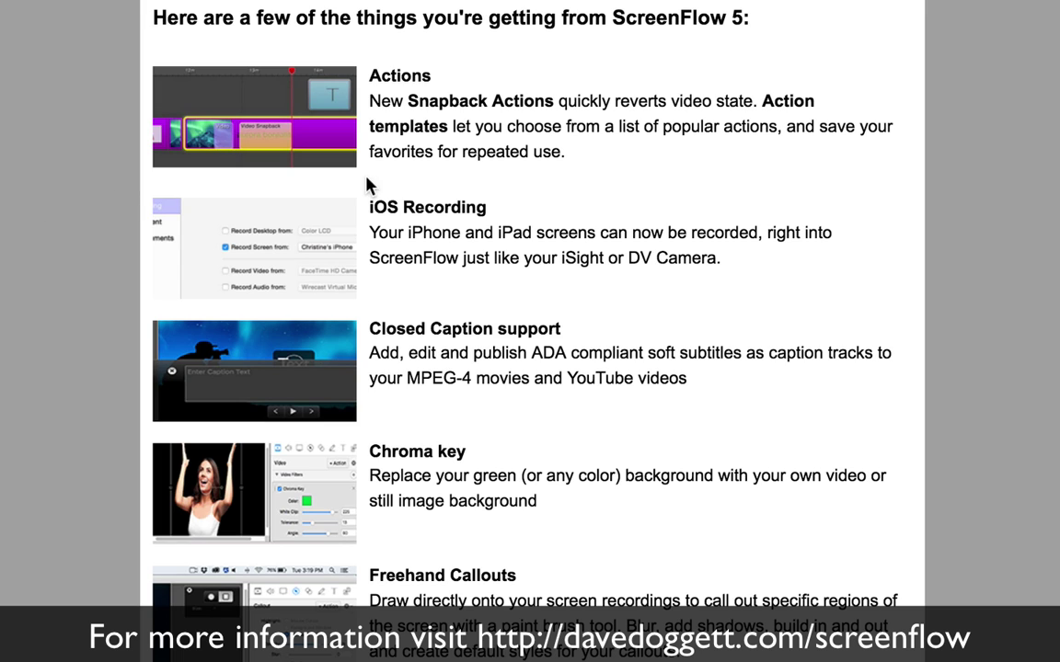
mouse_move(238, 262)
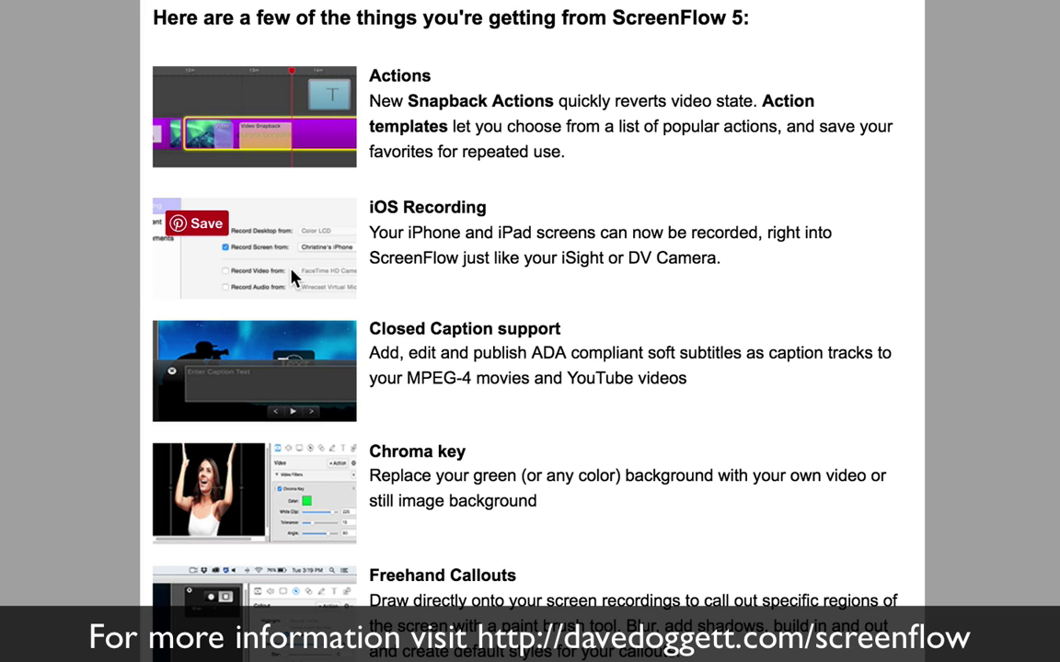
scroll(84, 279, "down", 3)
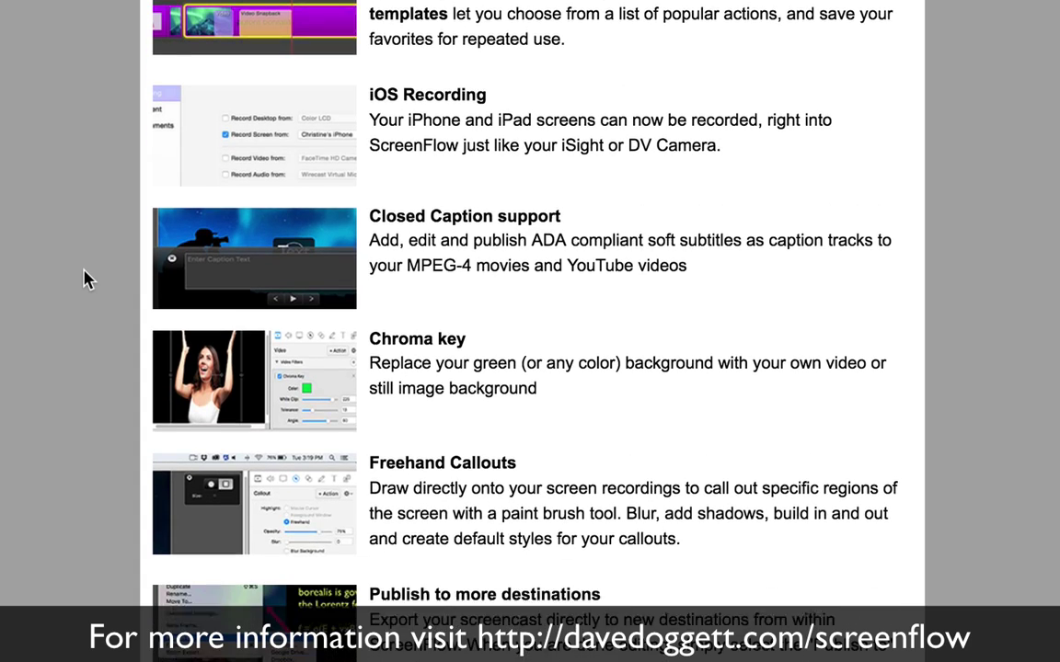
scroll(85, 278, "down", 4)
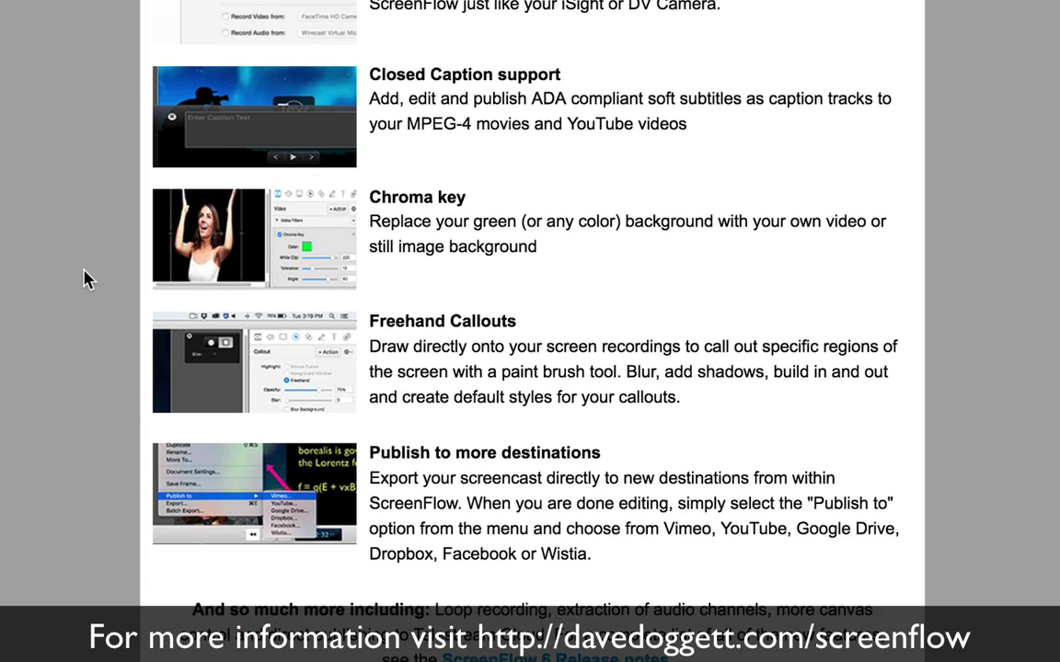
scroll(84, 279, "down", 1)
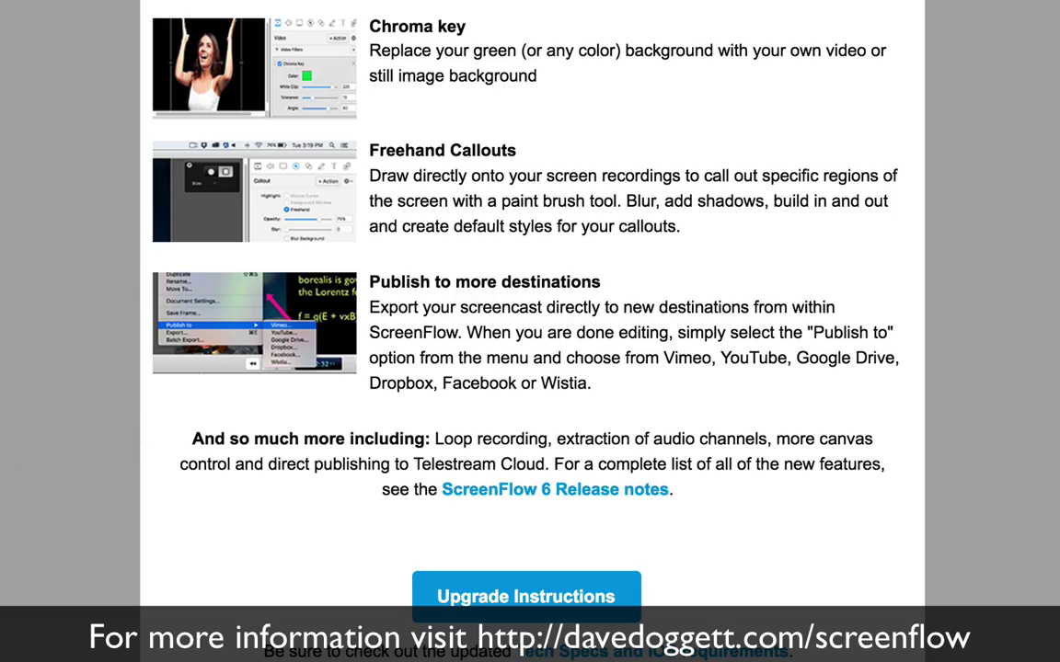
Step: Return to the upgrade page's introduction and look over the ScreenFlow 6 feature list again
scroll(530, 303, "up", 20)
scroll(530, 304, "down", 4)
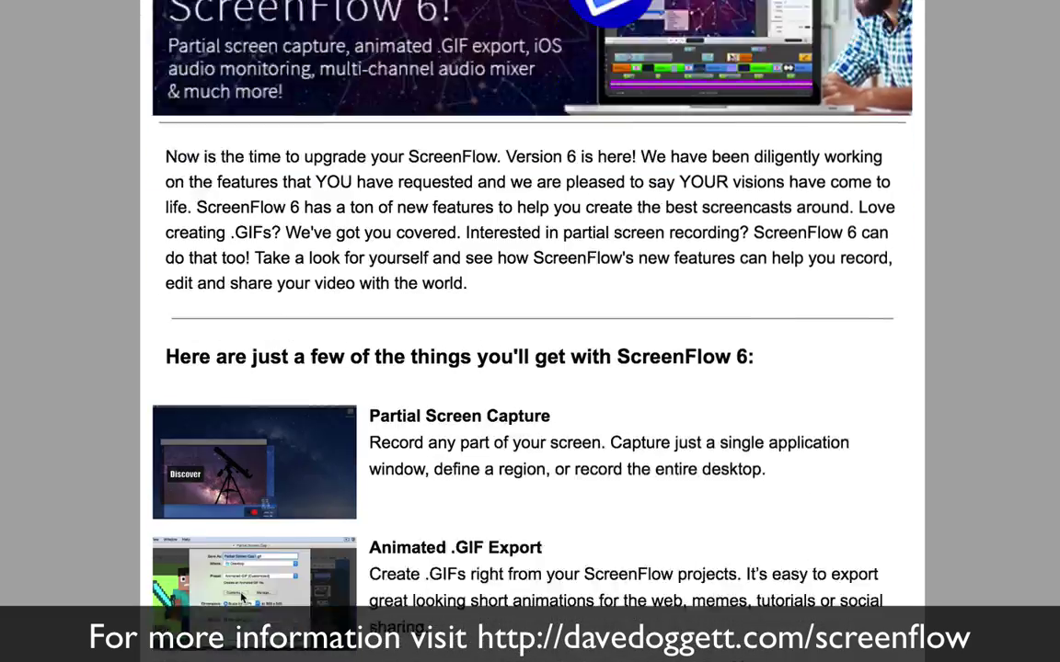
scroll(529, 304, "down", 6)
scroll(530, 304, "down", 1)
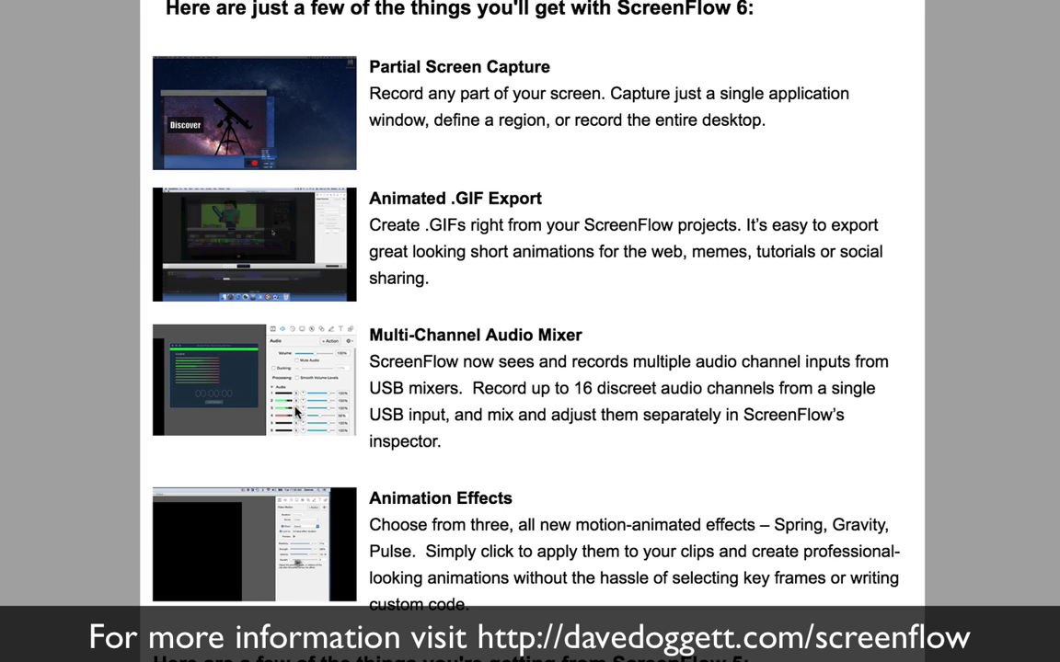
scroll(530, 304, "up", 1)
scroll(530, 304, "up", 5)
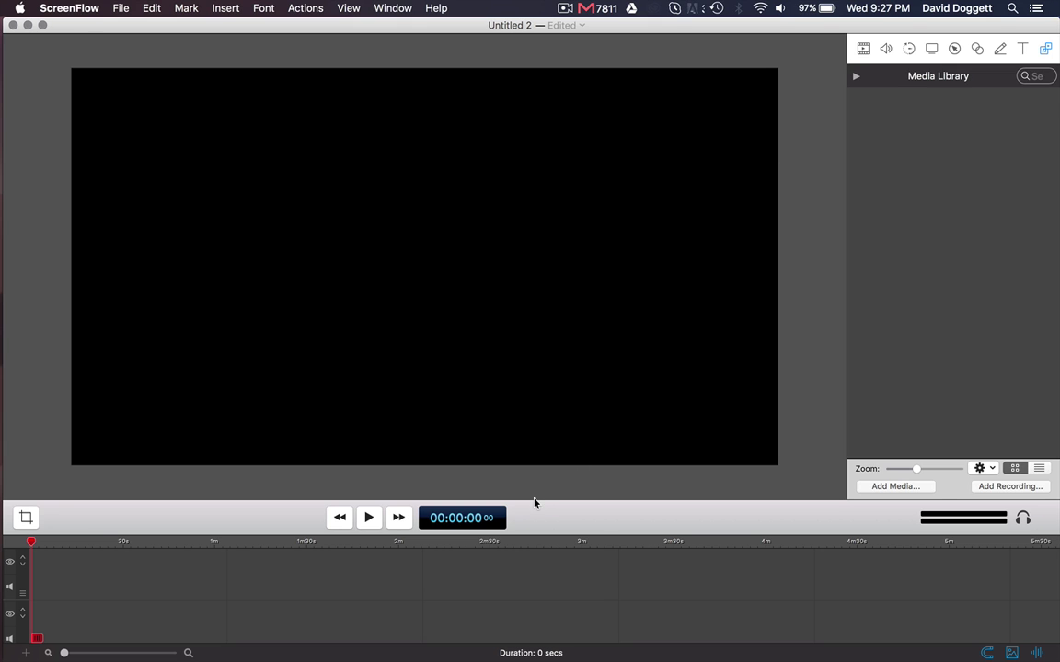
Step: Enlarge the timeline area and add mg004.mp3 from Finder's tunes folder to the start of the second track
left_click_drag(523, 523, 525, 492)
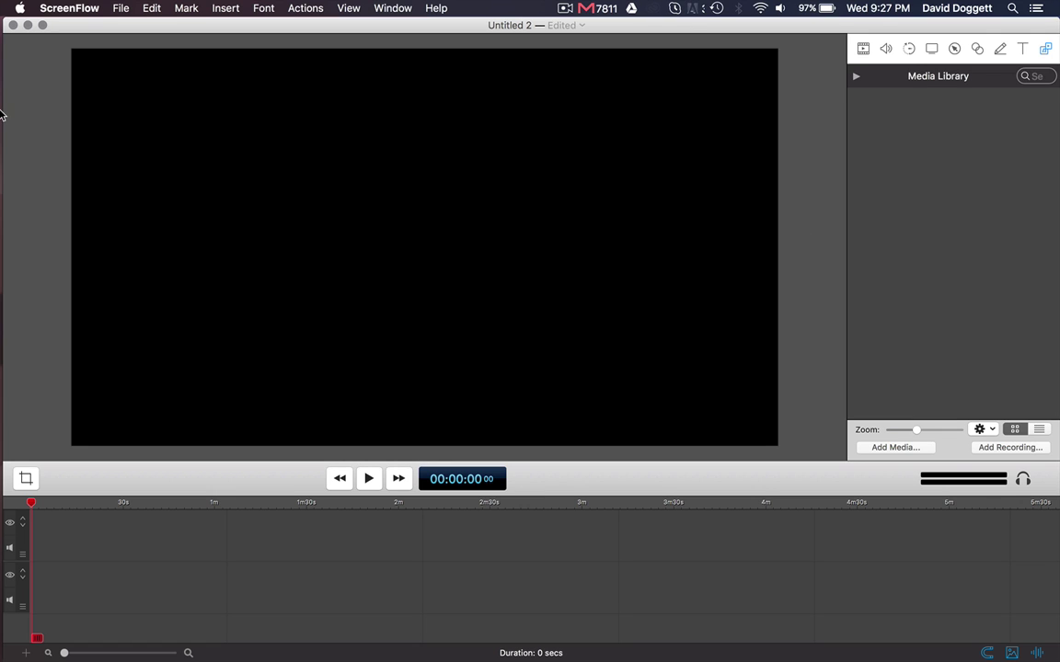
left_click(28, 53)
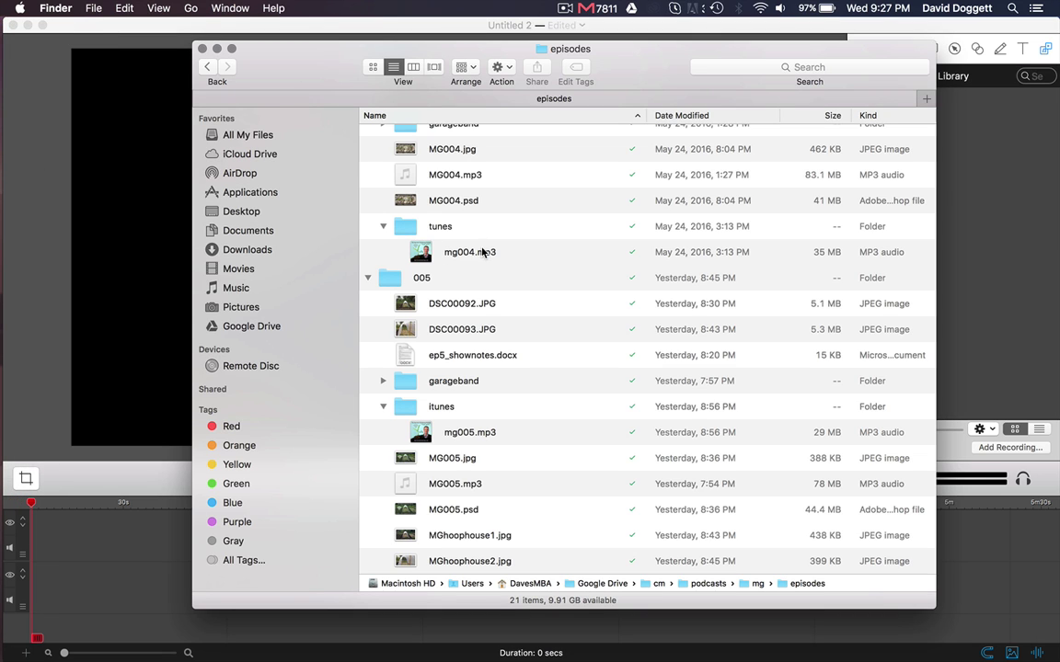
scroll(481, 252, "up", 1)
scroll(470, 266, "up", 1)
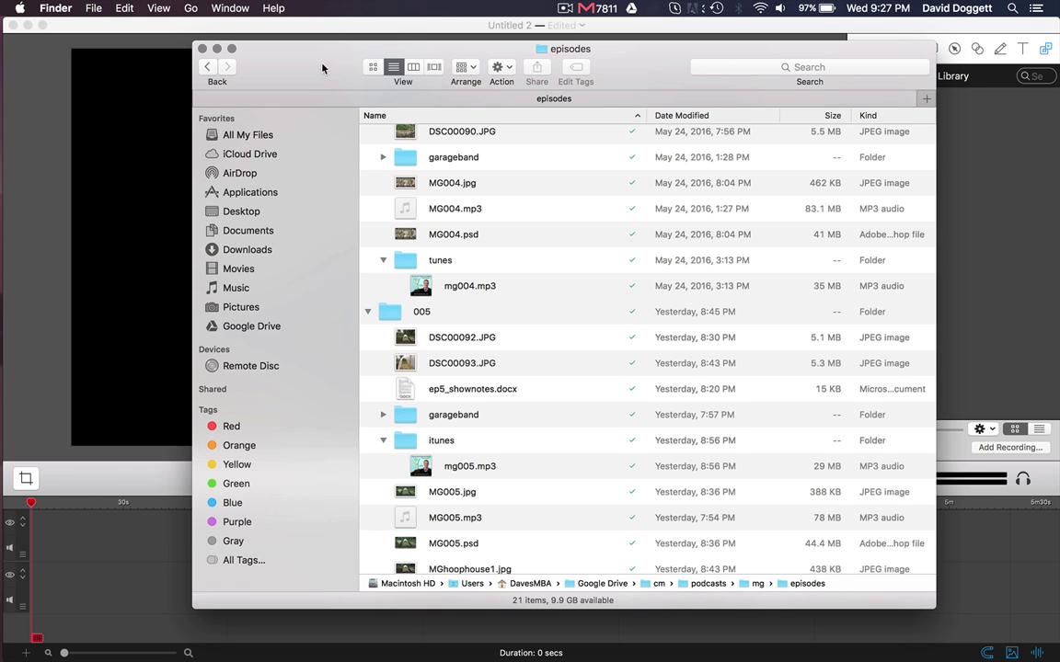
left_click_drag(322, 68, 181, 86)
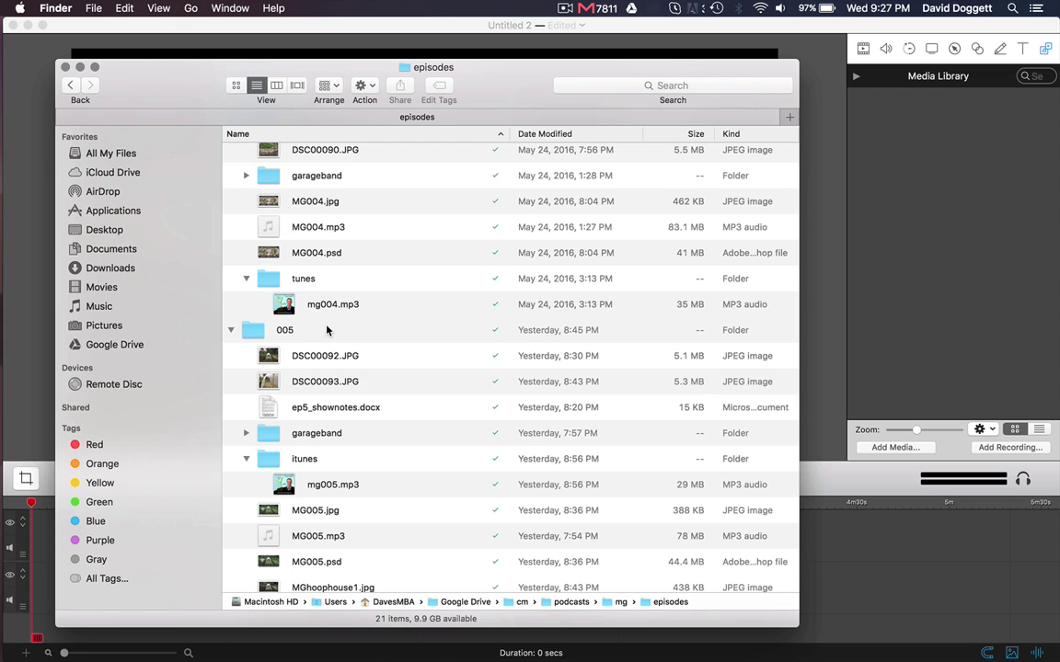
left_click_drag(285, 303, 56, 544)
left_click_drag(178, 537, 138, 539)
left_click_drag(41, 538, 91, 583)
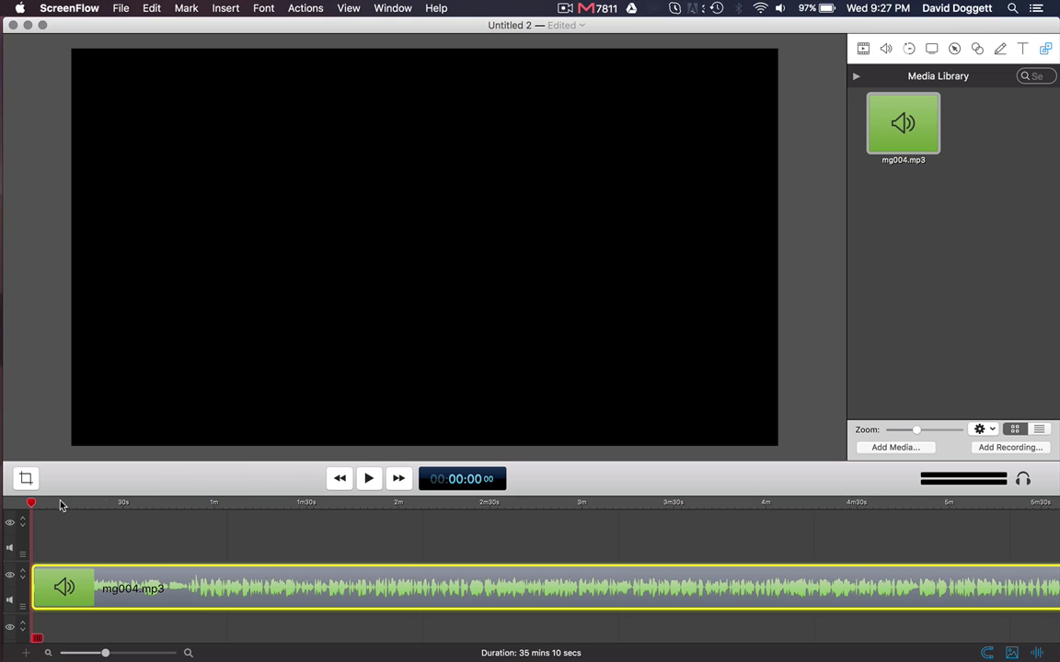
Step: Play the opening seconds of the audio clip, return the playhead to the start, and deselect the clip
key("space")
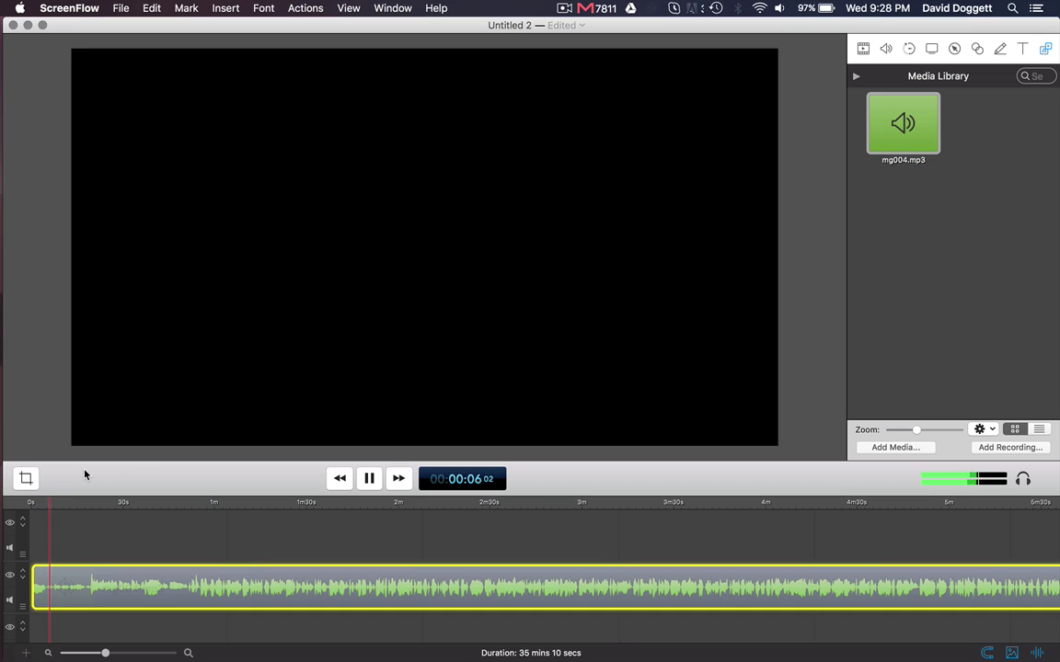
key("space")
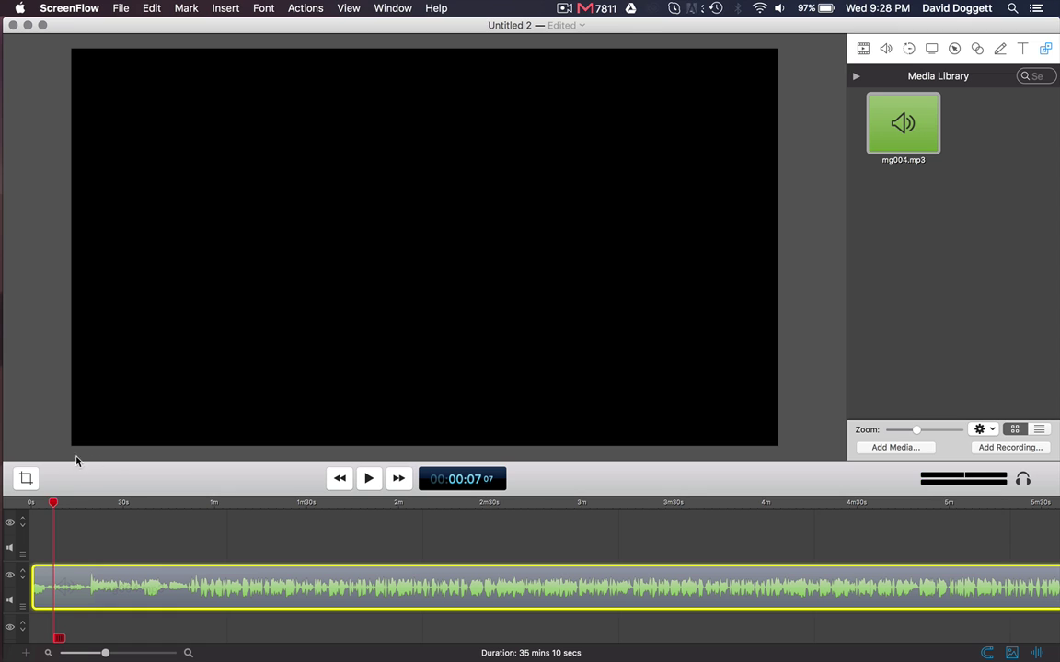
left_click_drag(53, 502, 3, 500)
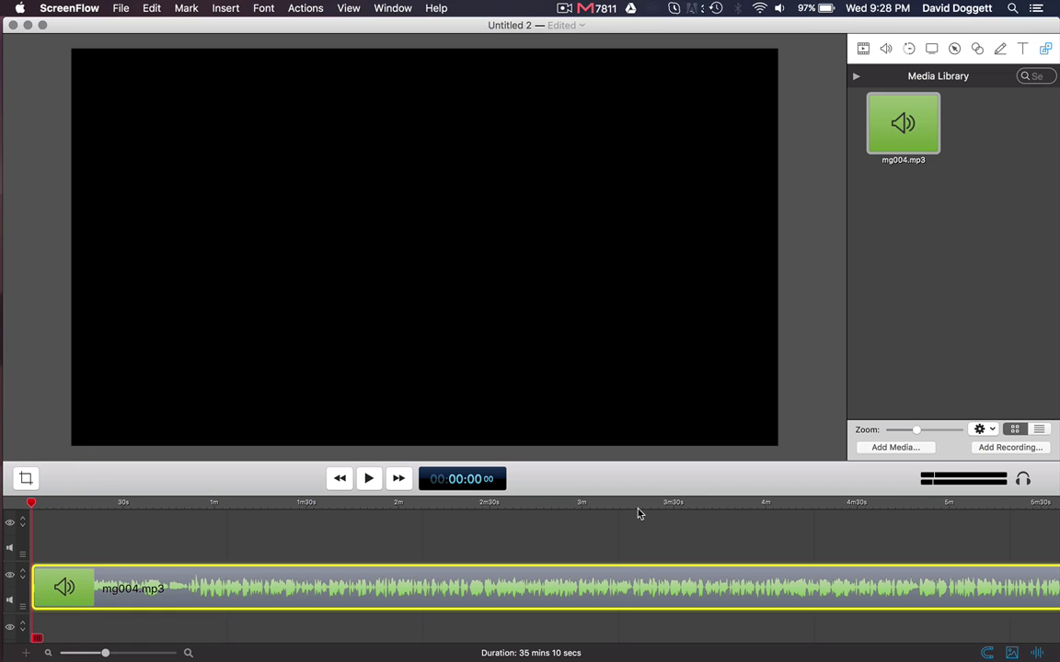
left_click(968, 227)
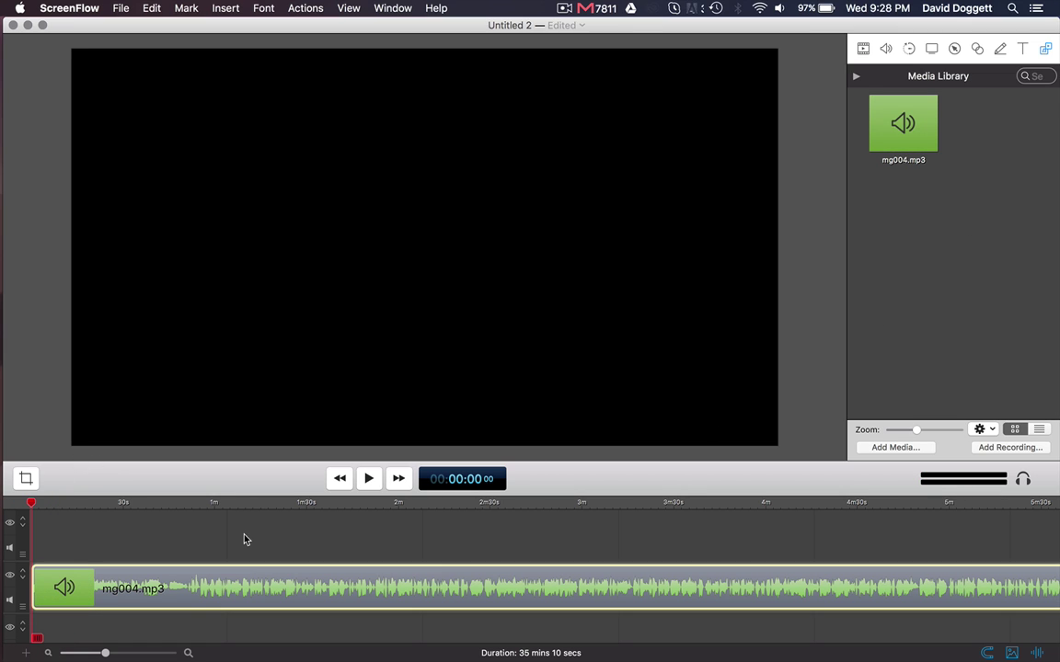
Step: Zoom in on the mg004.mp3 audio, cut out a short section near 1m32s, and place the playhead just before the cut
left_click_drag(195, 503, 166, 515)
key("super+equal")
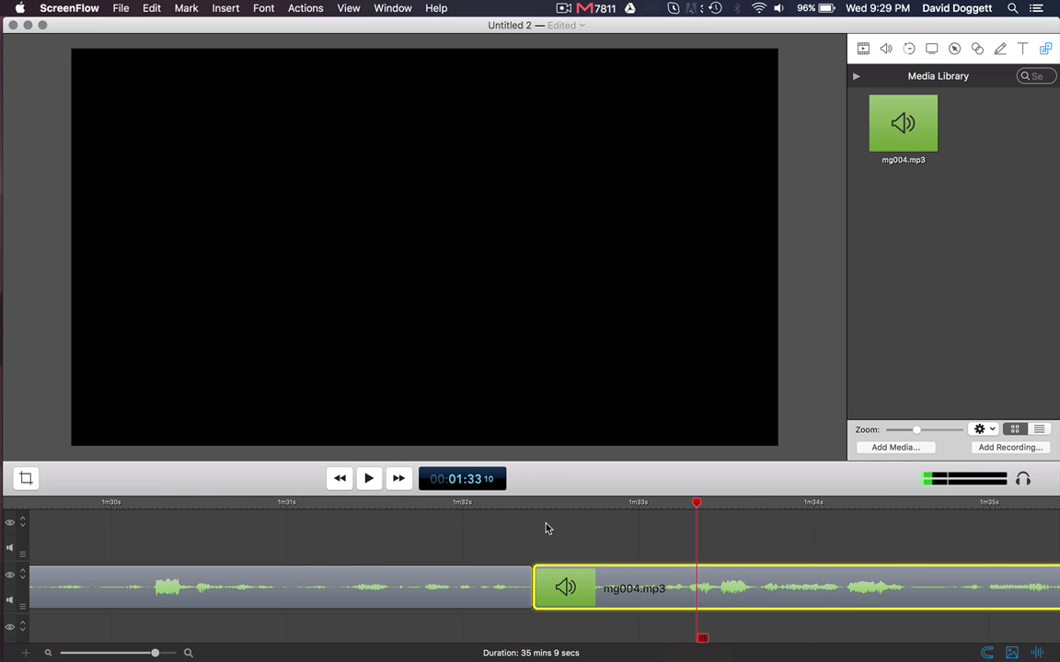
left_click_drag(453, 509, 410, 518)
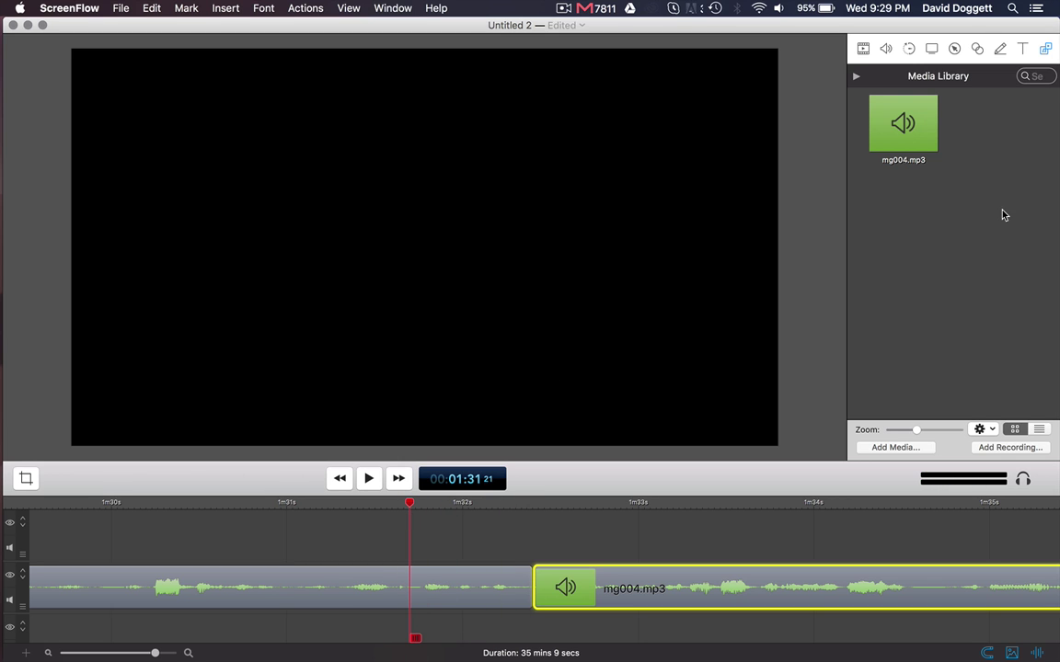
Step: Import MG005.jpg from Finder's episodes folder into the media library and place it at the start of the upper track
left_click(37, 44)
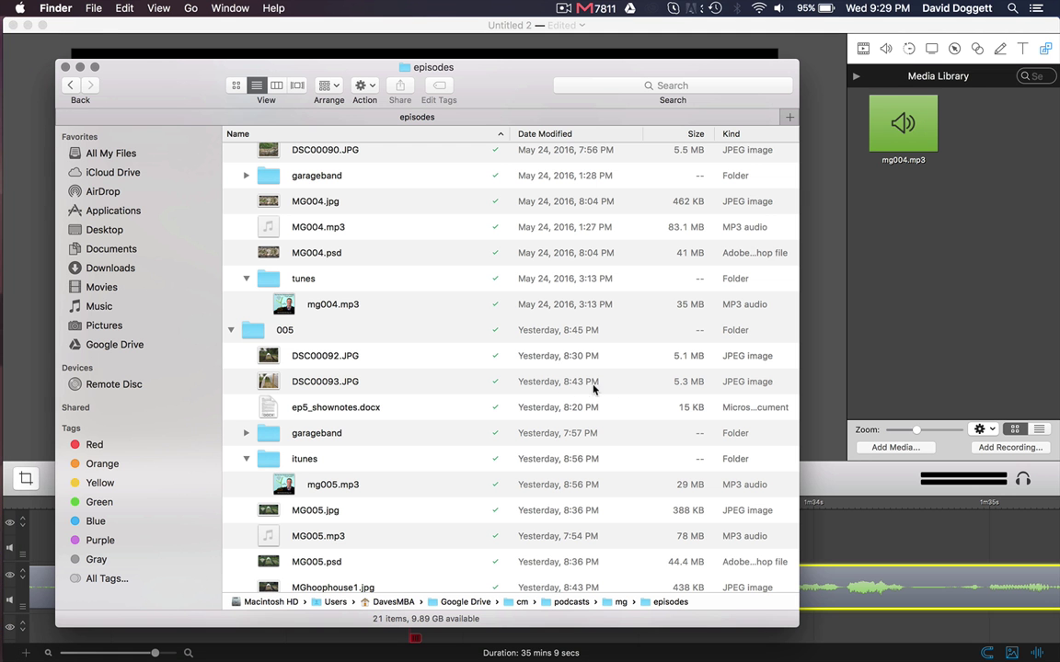
scroll(307, 302, "down", 2)
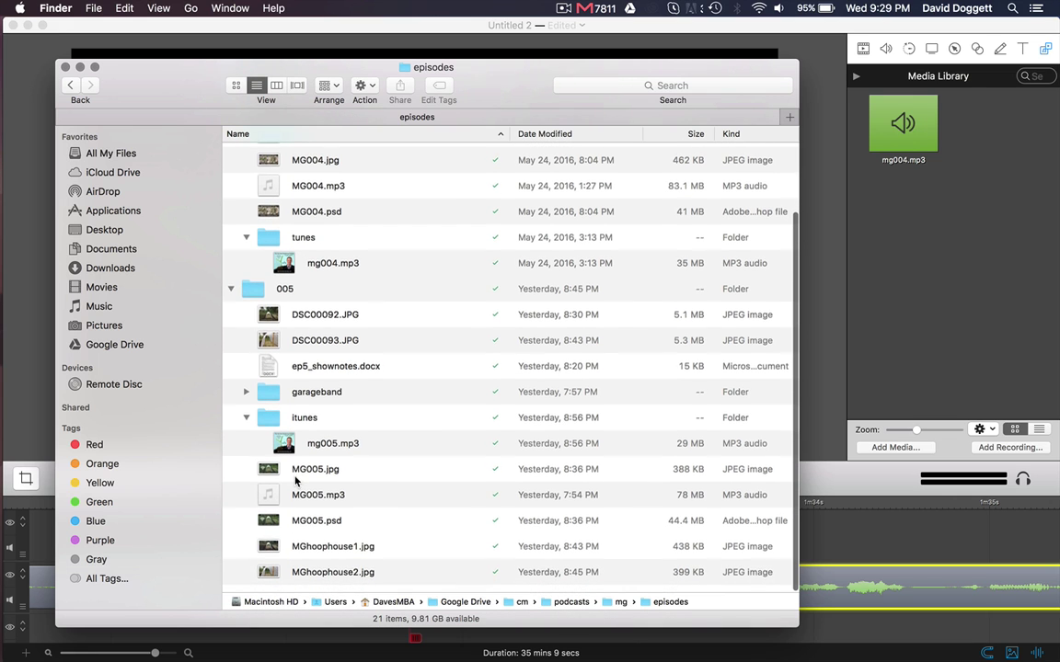
left_click_drag(272, 478, 883, 220)
left_click_drag(993, 112, 34, 526)
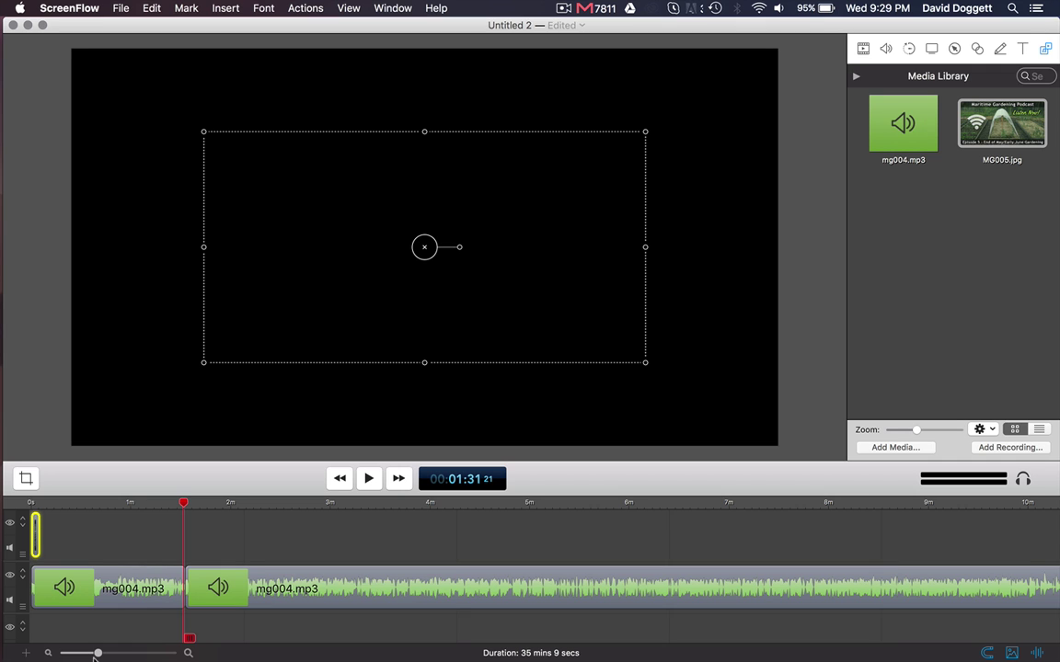
Step: Zoom in on the start of the timeline and extend the MG005.jpg clip's end to about 40 seconds
key("Up")
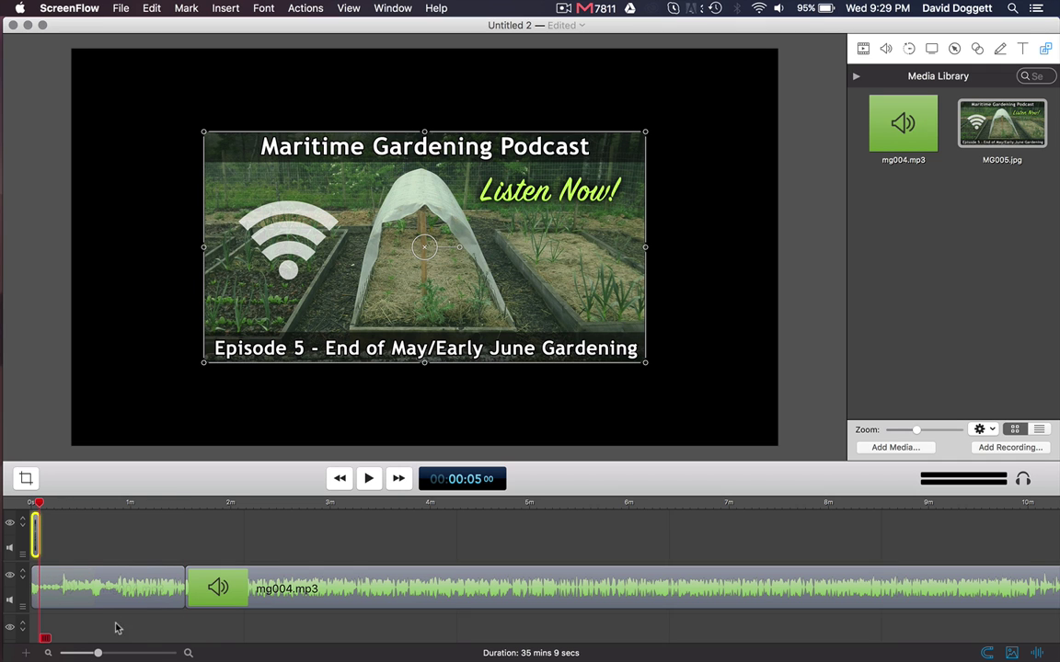
left_click(132, 654)
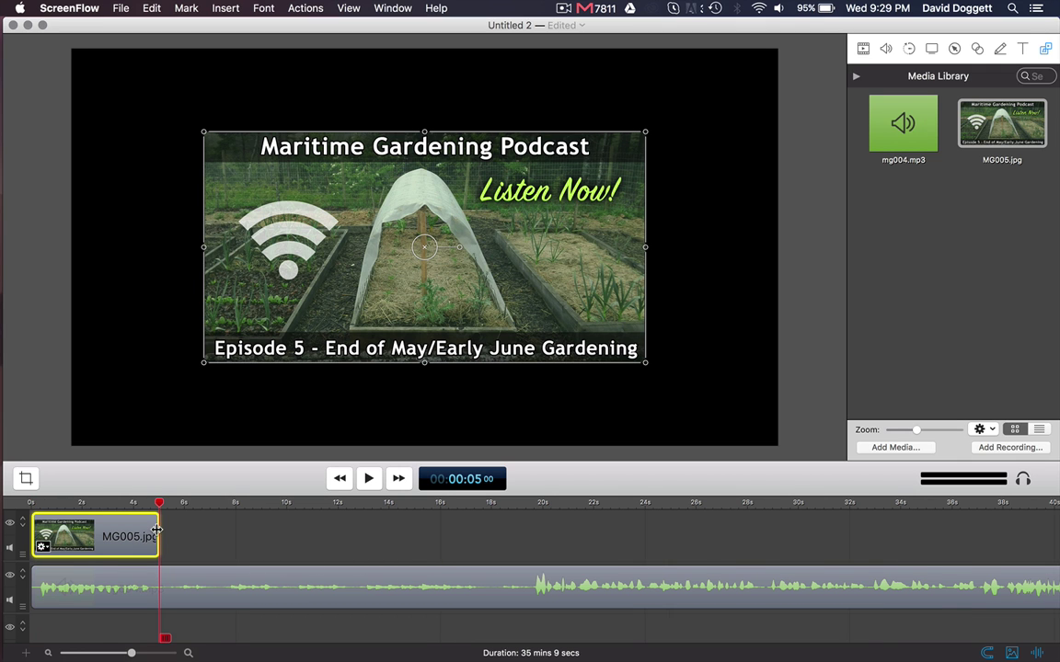
left_click_drag(389, 537, 1035, 536)
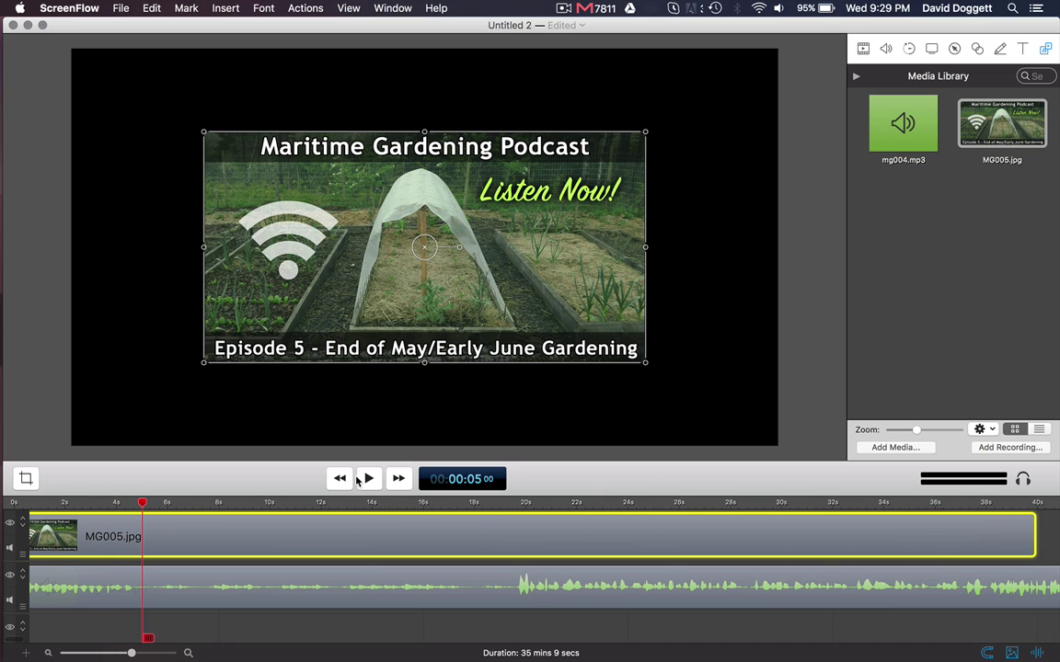
Step: Scrub the playhead to about 23 seconds and check the project's canvas size settings
left_click_drag(143, 505, 617, 487)
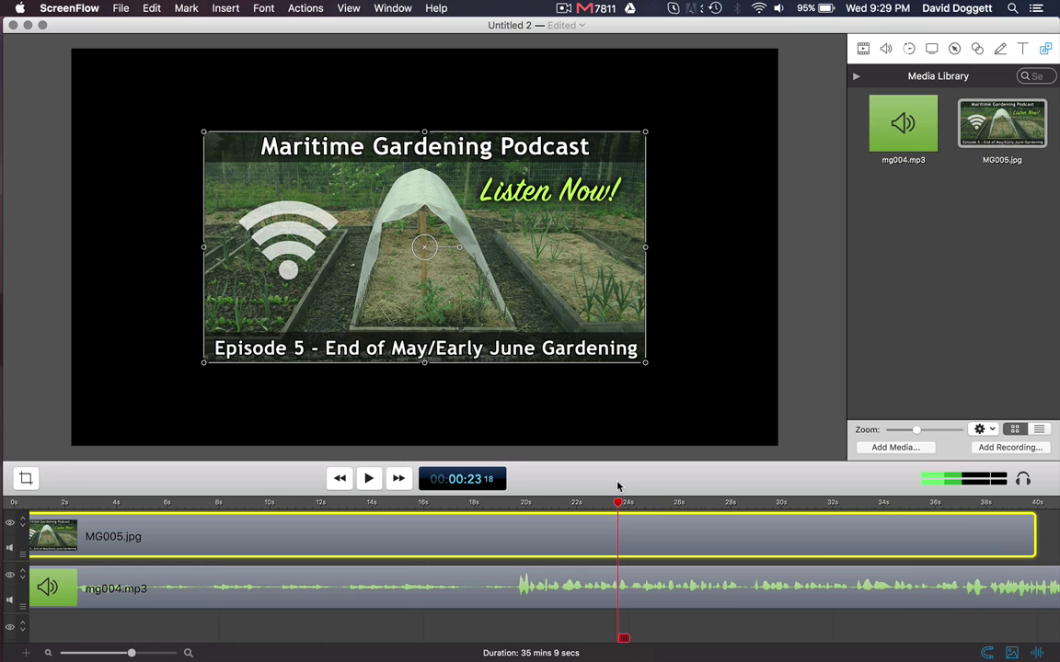
left_click(911, 241)
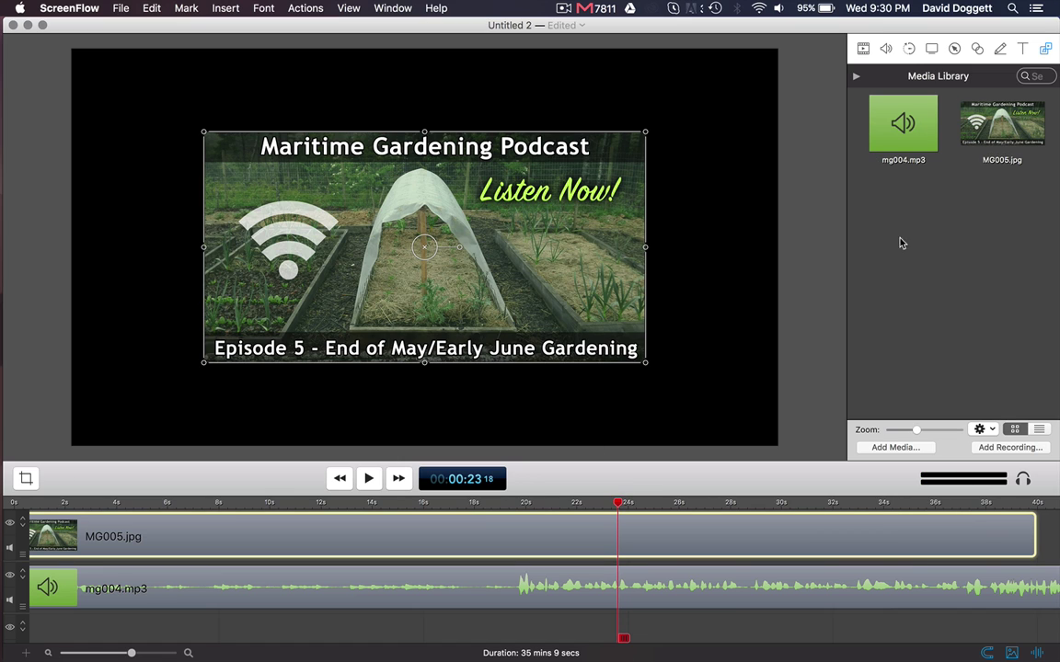
left_click(16, 304)
left_click(335, 267)
left_click(69, 327)
left_click(26, 479)
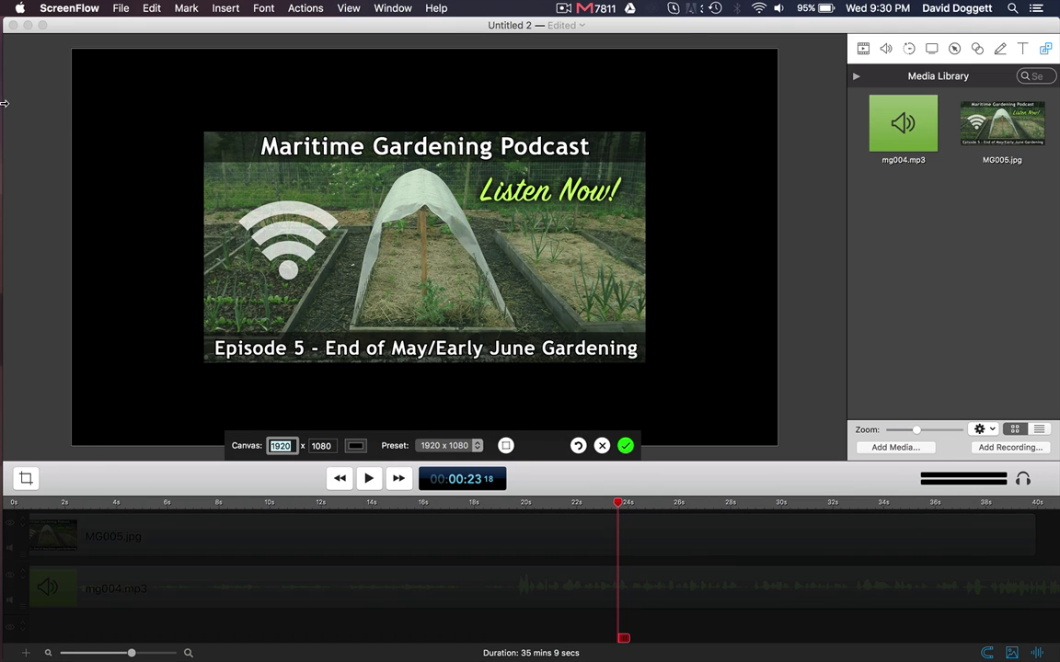
left_click(538, 426)
key("Return")
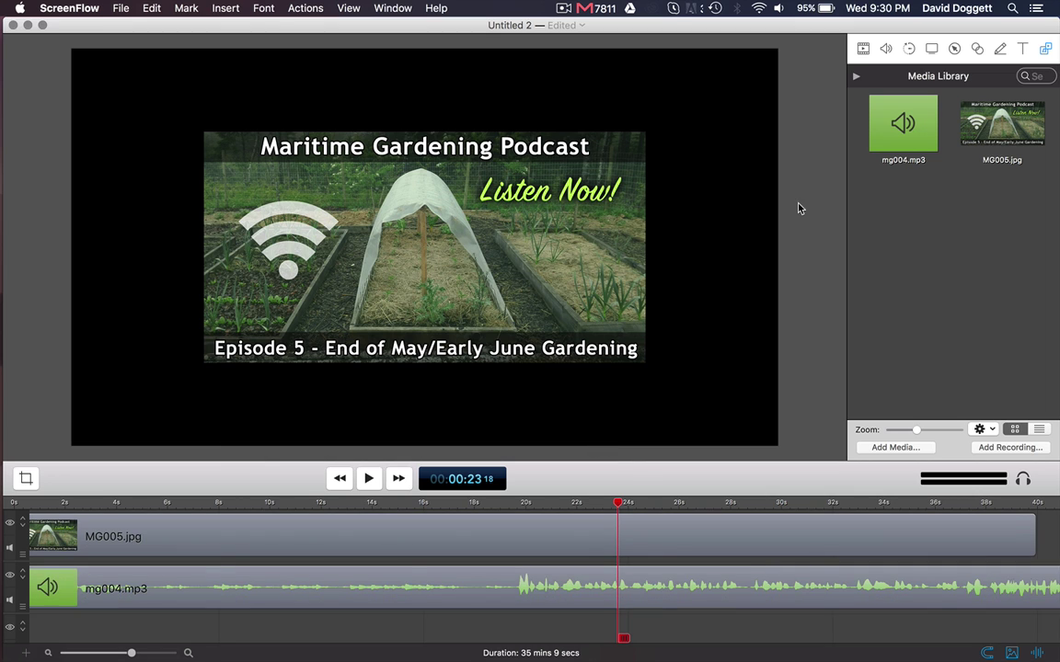
Step: Import MG004.jpg from the 004 folder in Finder's episodes directory into the media library
left_click(23, 35)
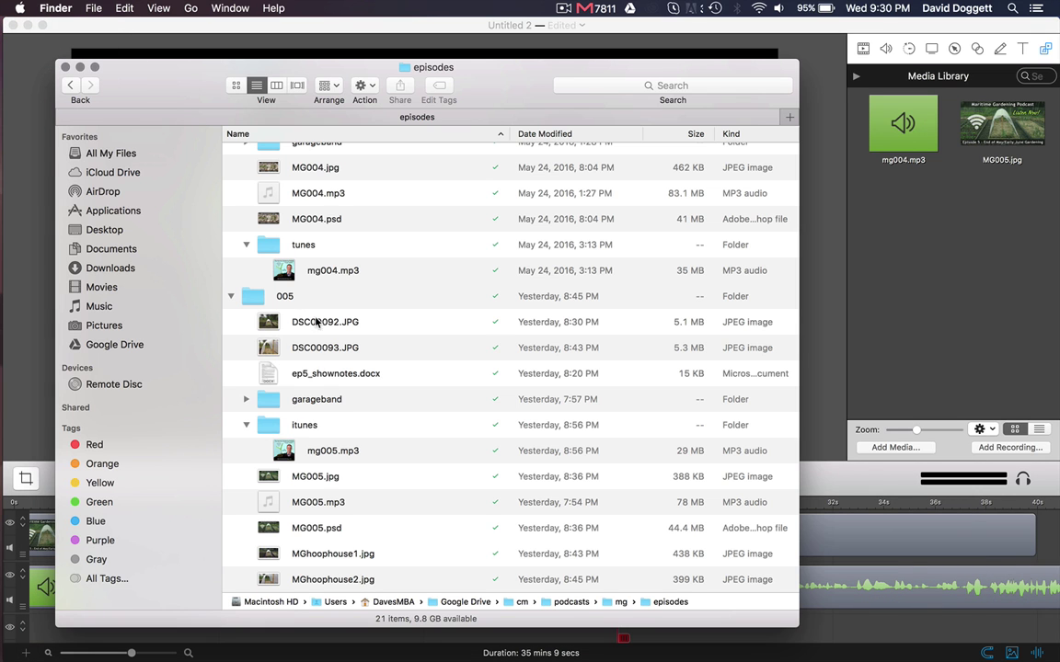
scroll(297, 218, "up", 3)
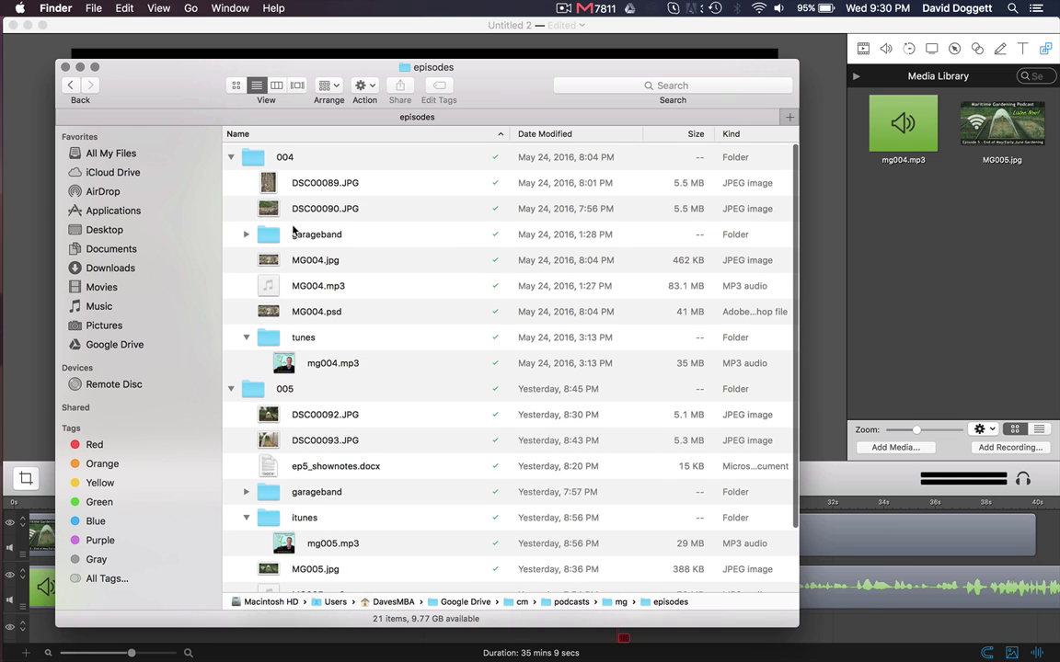
left_click_drag(276, 260, 920, 257)
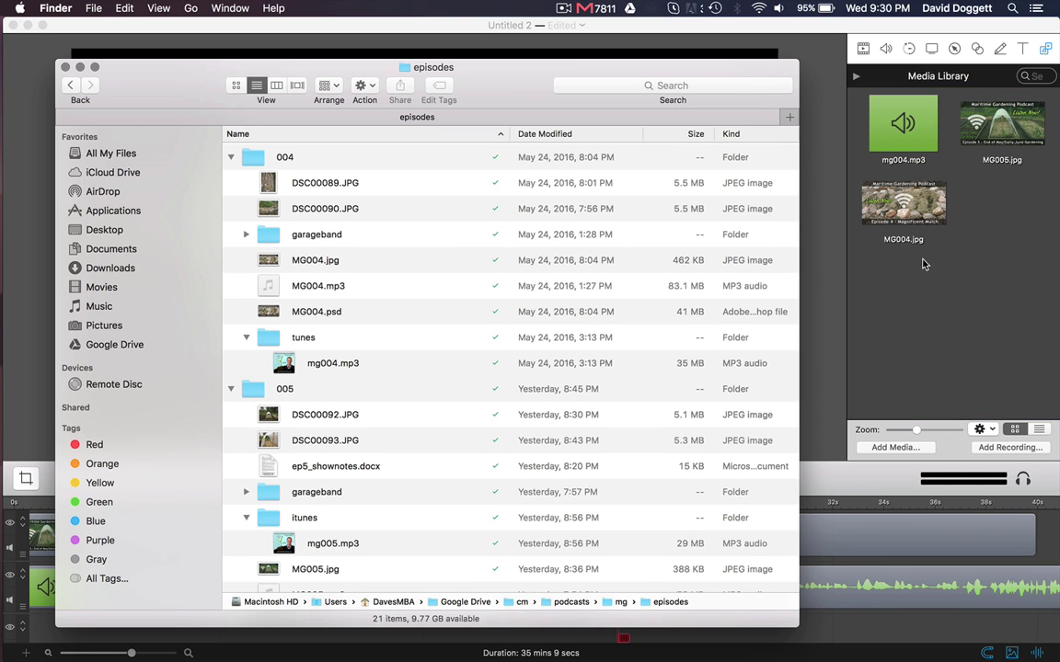
left_click(925, 265)
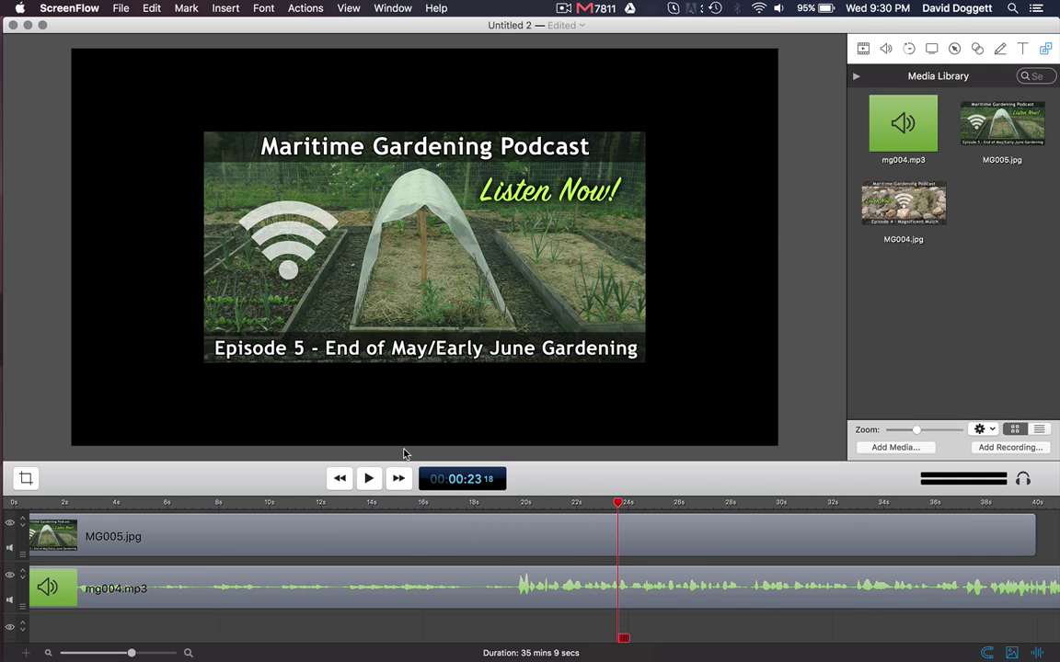
Step: Replace the media of the MG005.jpg clip on the upper track with MG004.jpg
left_click(409, 539)
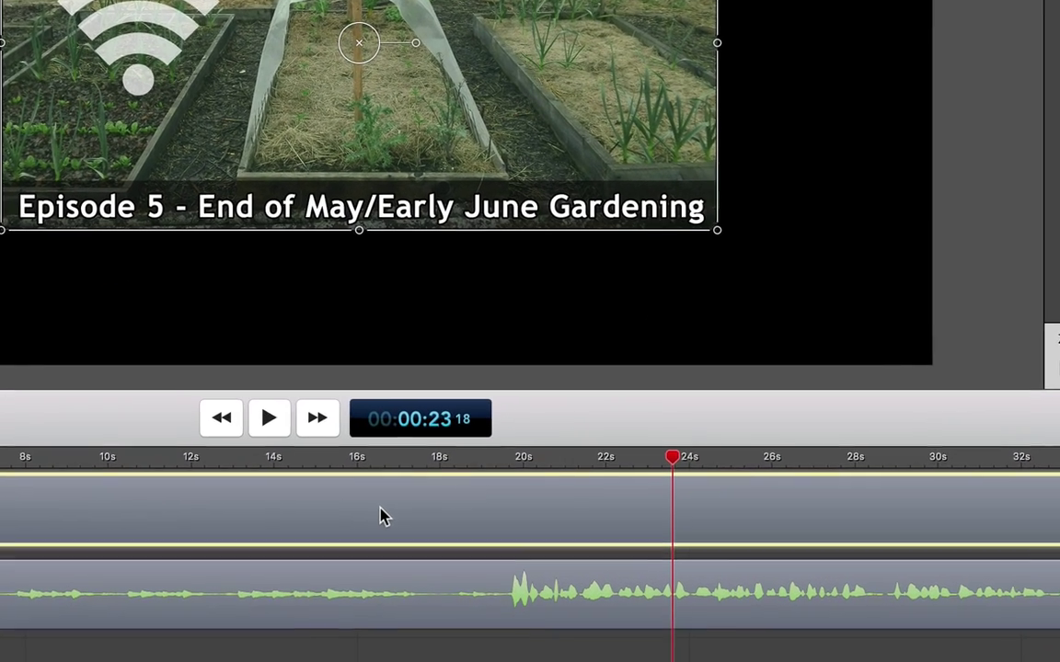
key("Escape")
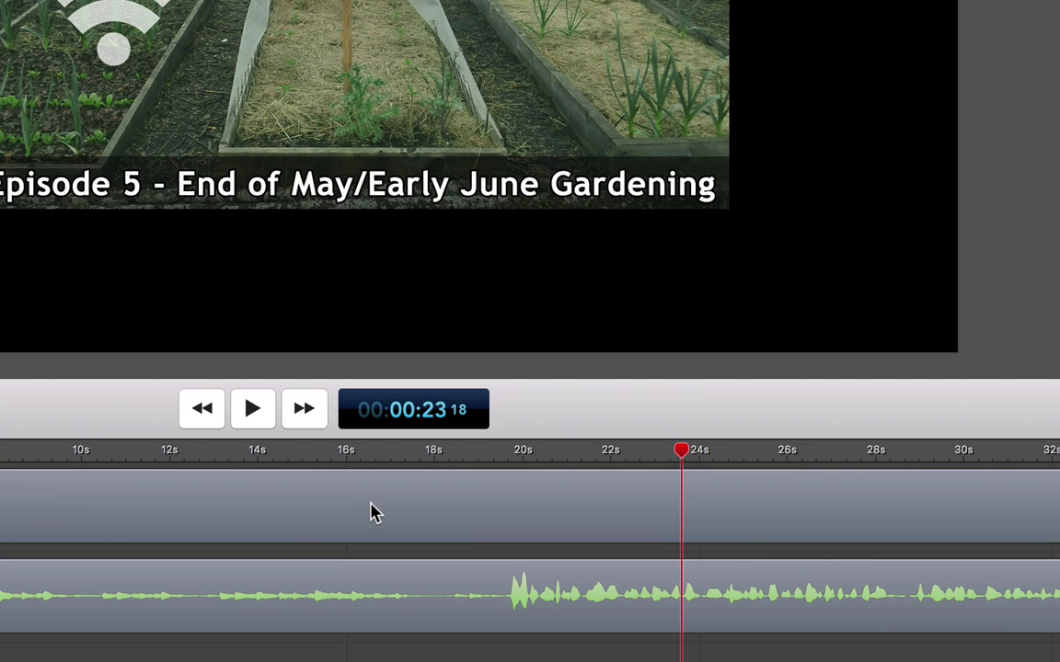
left_click(373, 513)
right_click(380, 513)
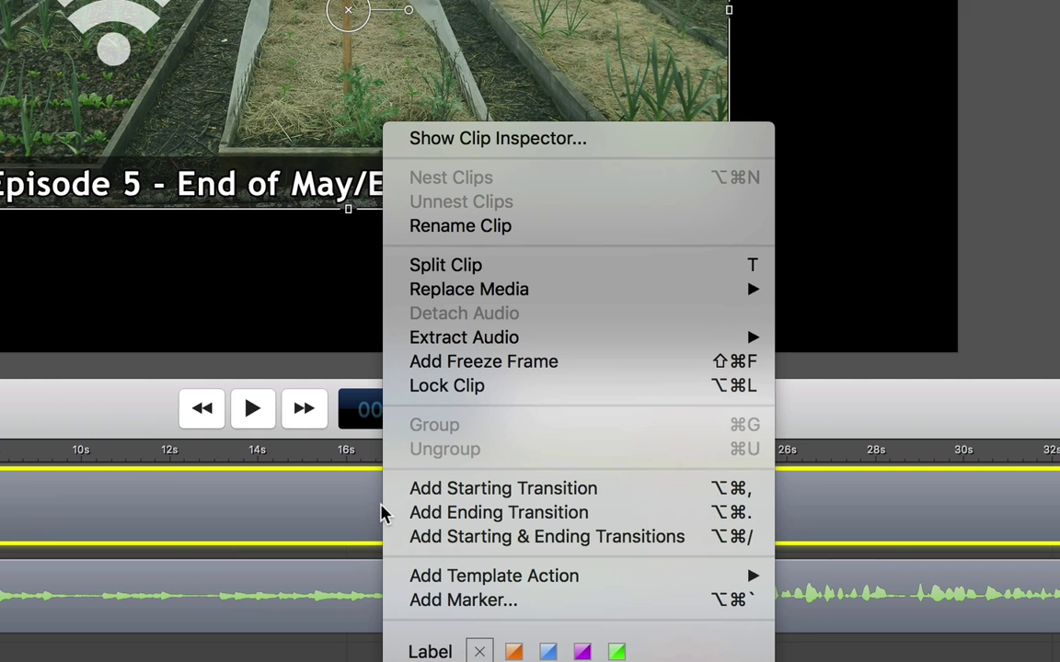
mouse_move(453, 293)
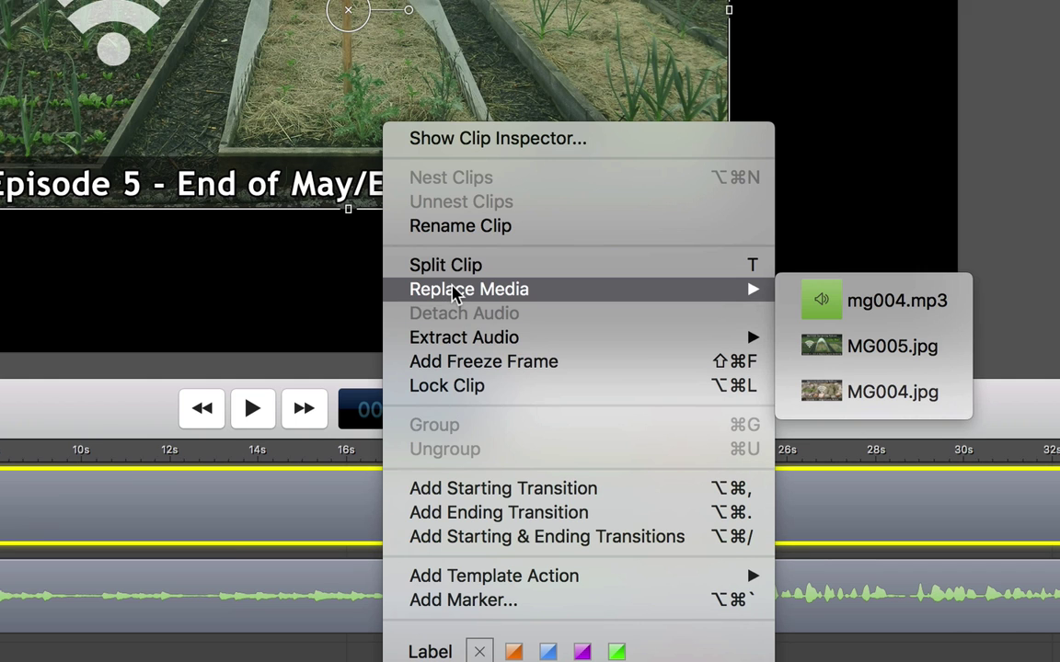
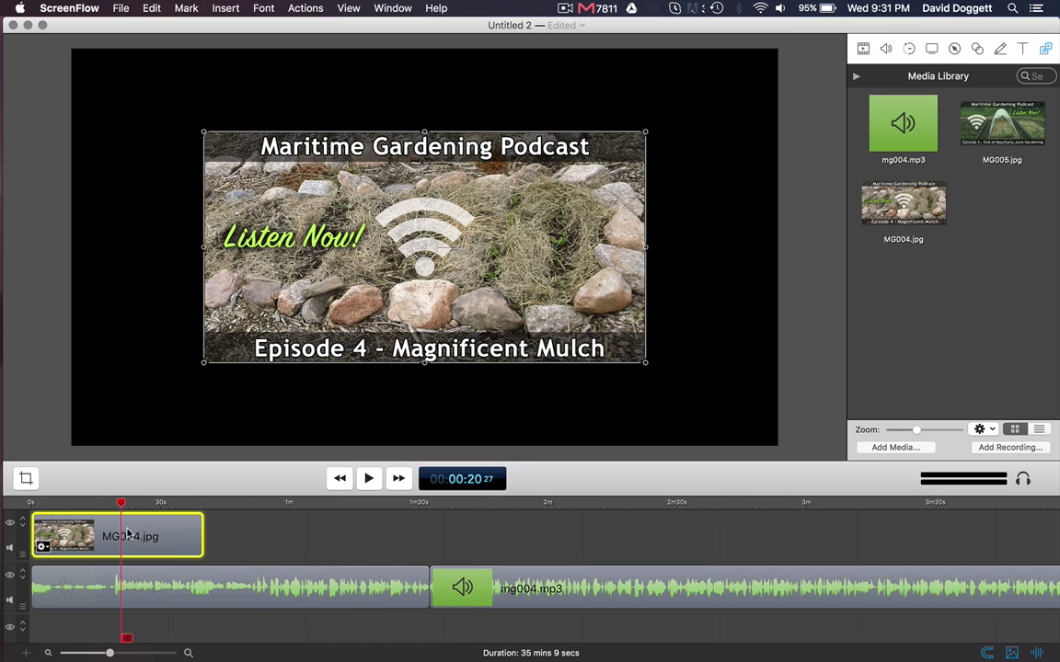
Step: Add a video action to the MG004.jpg clip and stretch it from about 12.5 to about 28.6 seconds
right_click(128, 534)
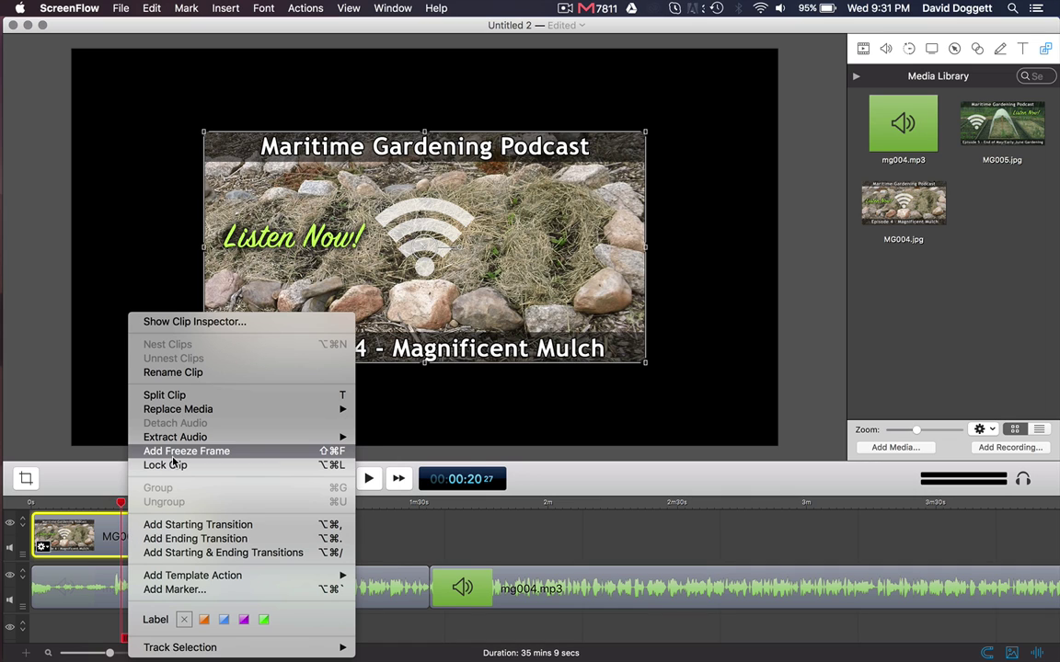
left_click(778, 50)
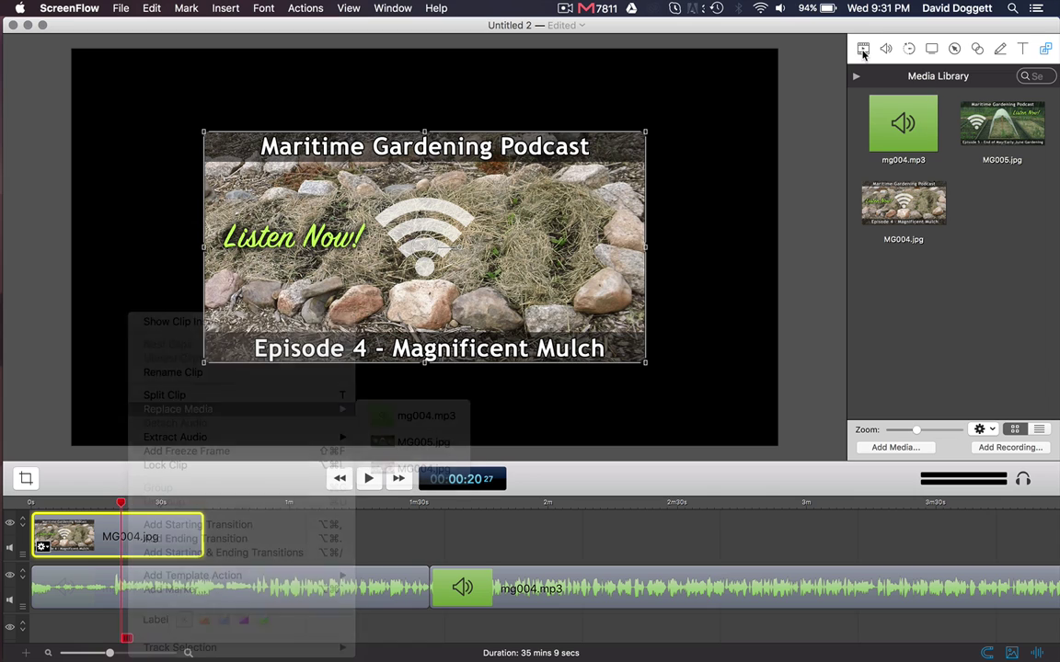
left_click(863, 51)
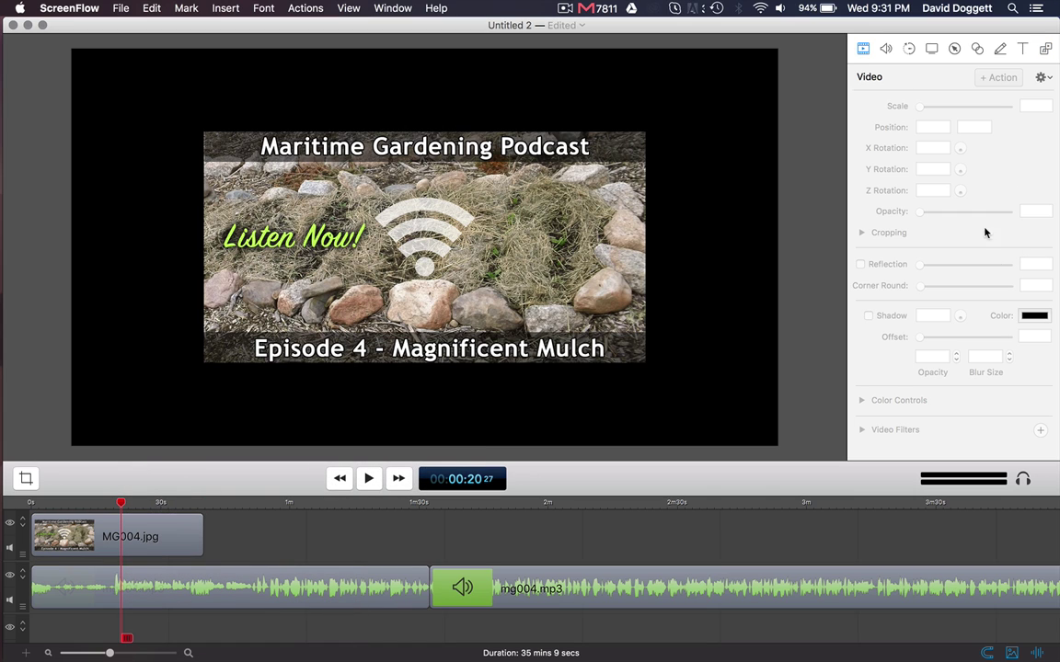
left_click(92, 537)
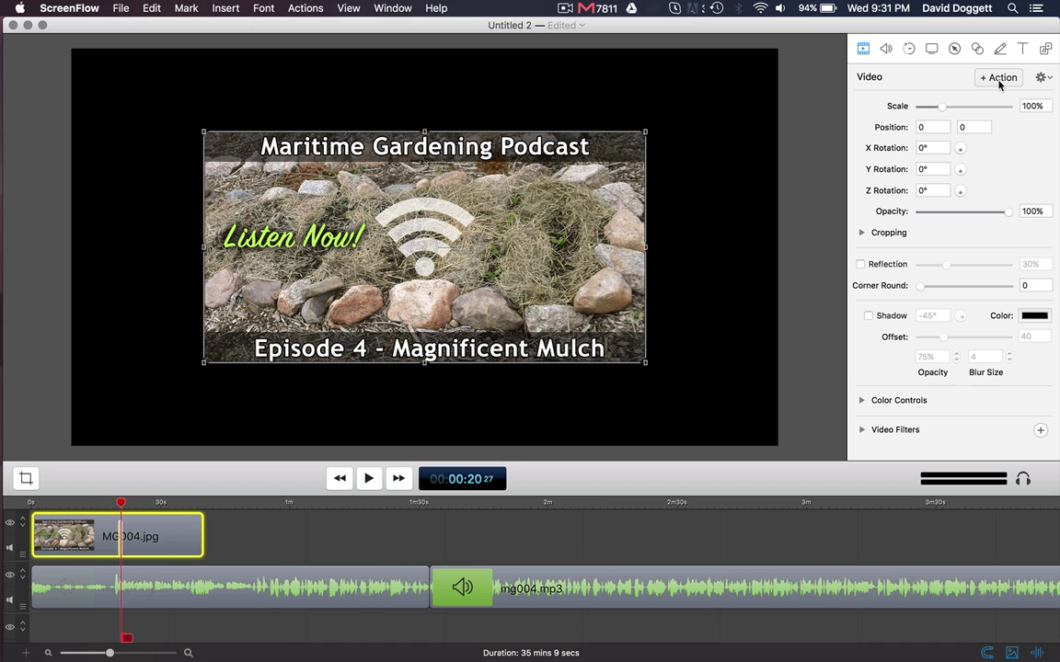
left_click_drag(109, 653, 138, 652)
left_click_drag(511, 535, 176, 535)
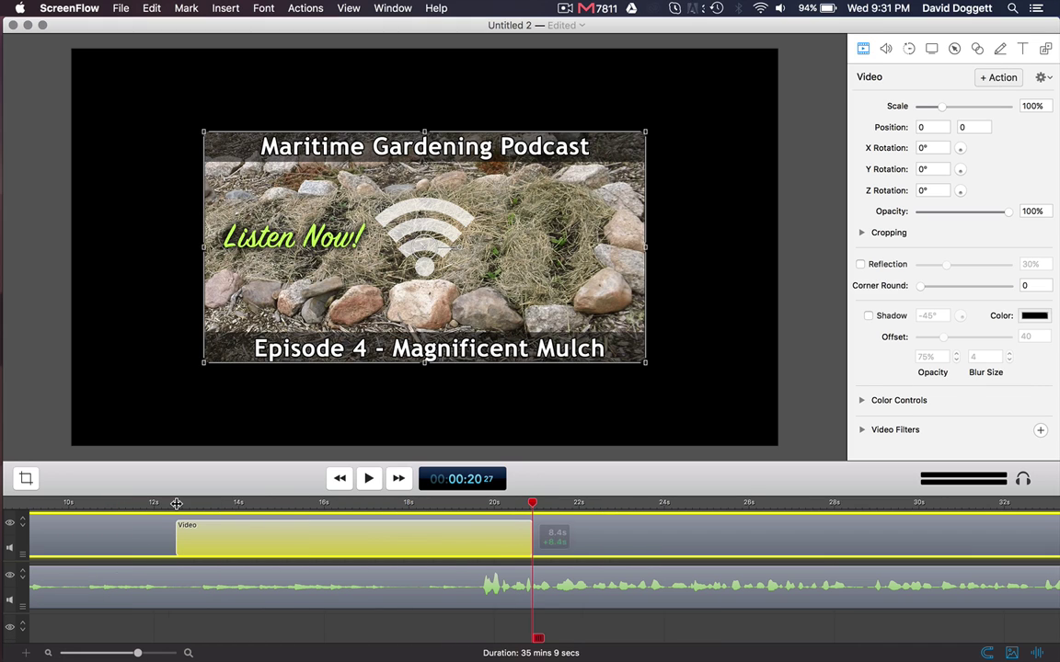
left_click_drag(530, 544, 860, 544)
Step: Place the image at position -360, -226 at the video action's start and at 360, 226 at its end
left_click(177, 504)
left_click_drag(356, 291, 224, 374)
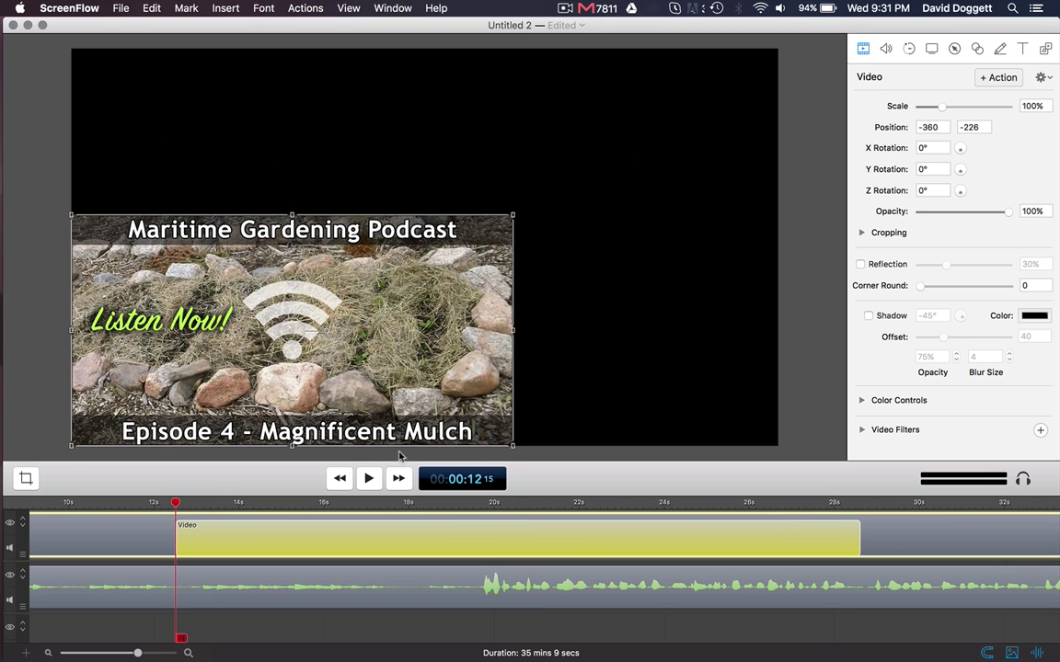
left_click_drag(713, 505, 859, 504)
left_click_drag(434, 269, 566, 191)
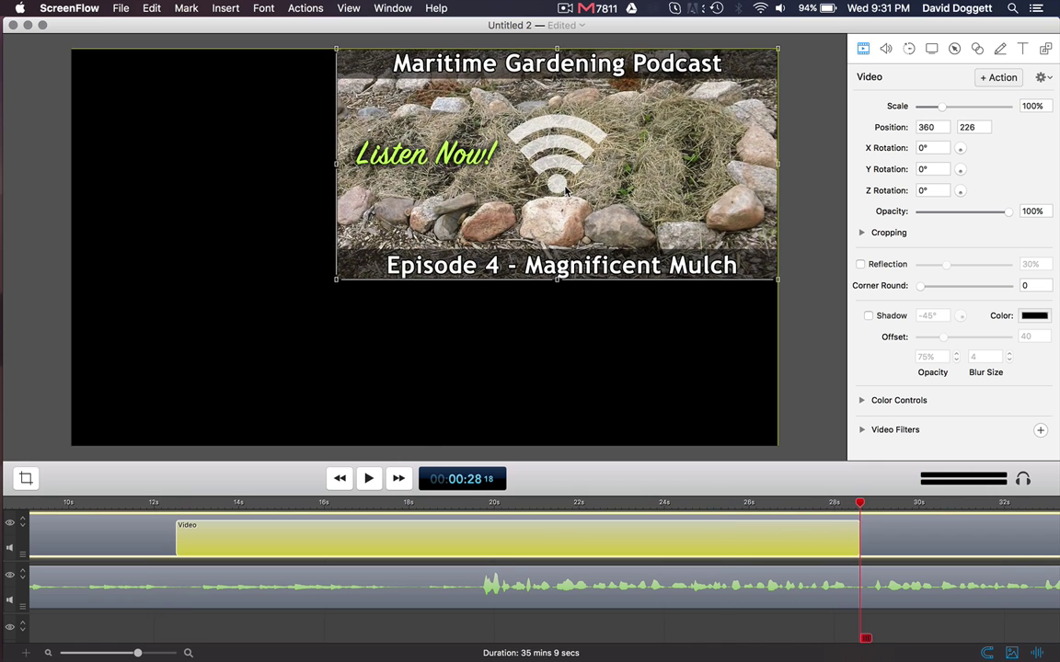
Step: Play the timeline from about 12 to 16 seconds to preview the image moving across the canvas
left_click(168, 507)
key("space")
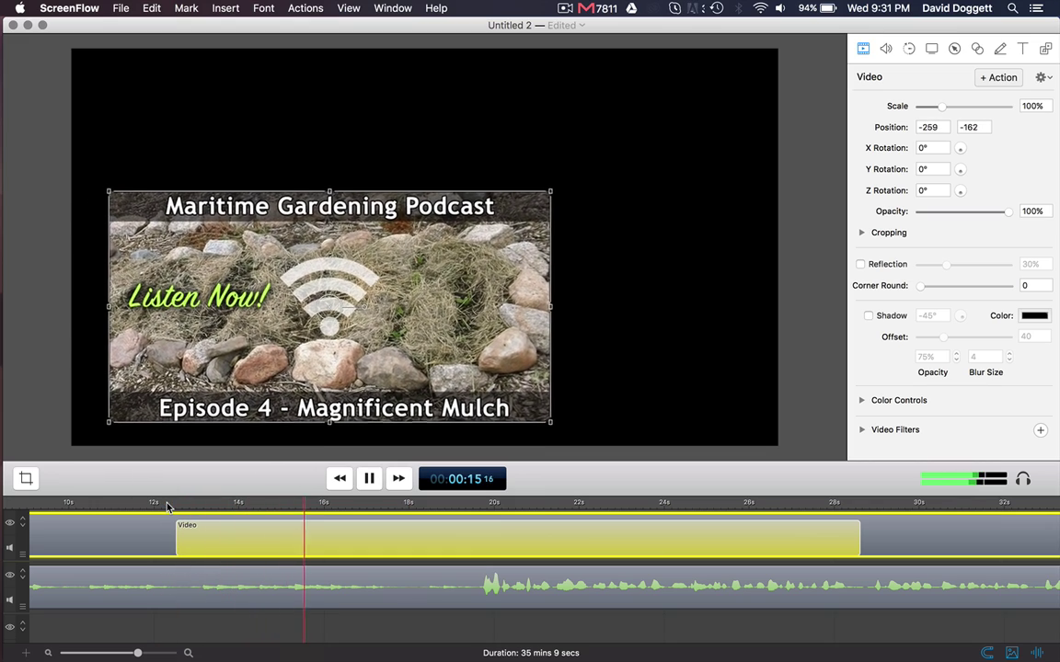
key("space")
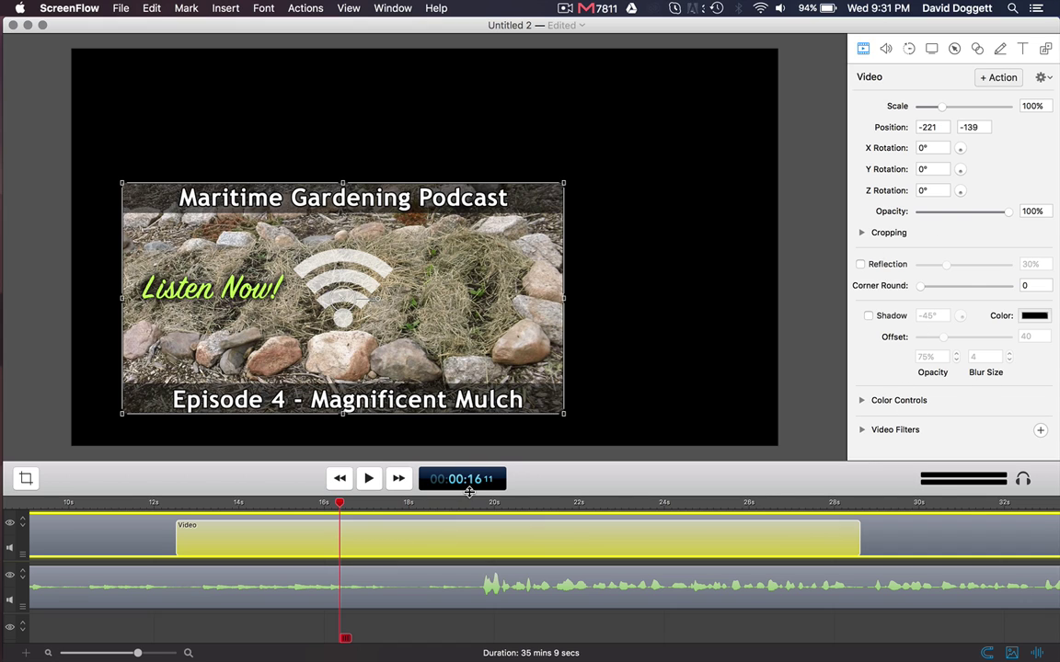
Step: Replace the media of the animated MG004.jpg clip with MG005.jpg, keeping its video action
left_click(79, 654)
left_click(160, 533)
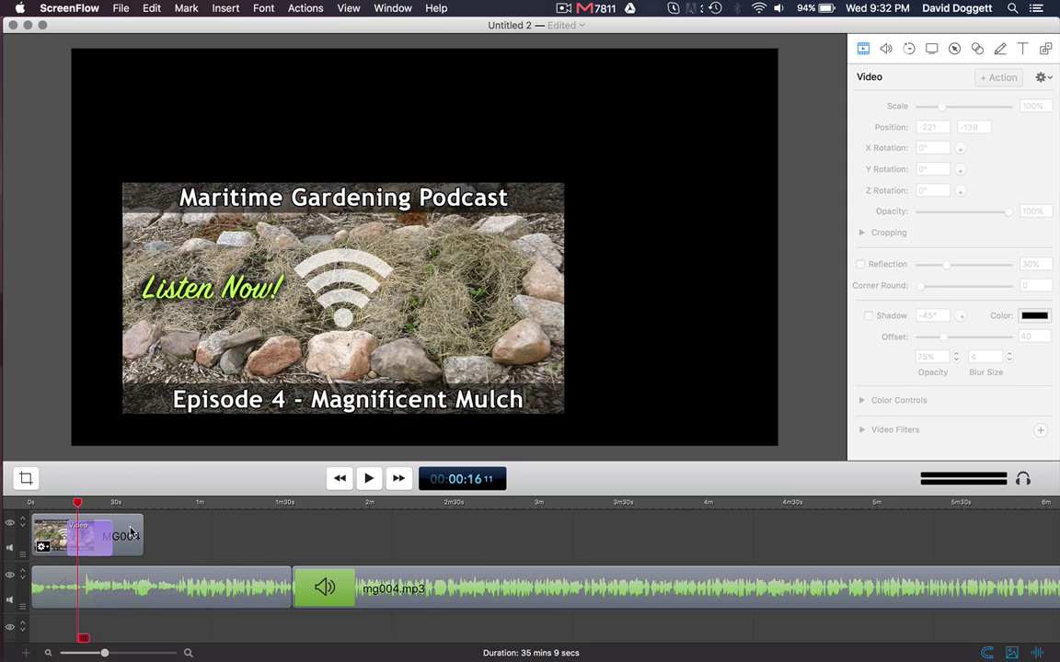
left_click(131, 531)
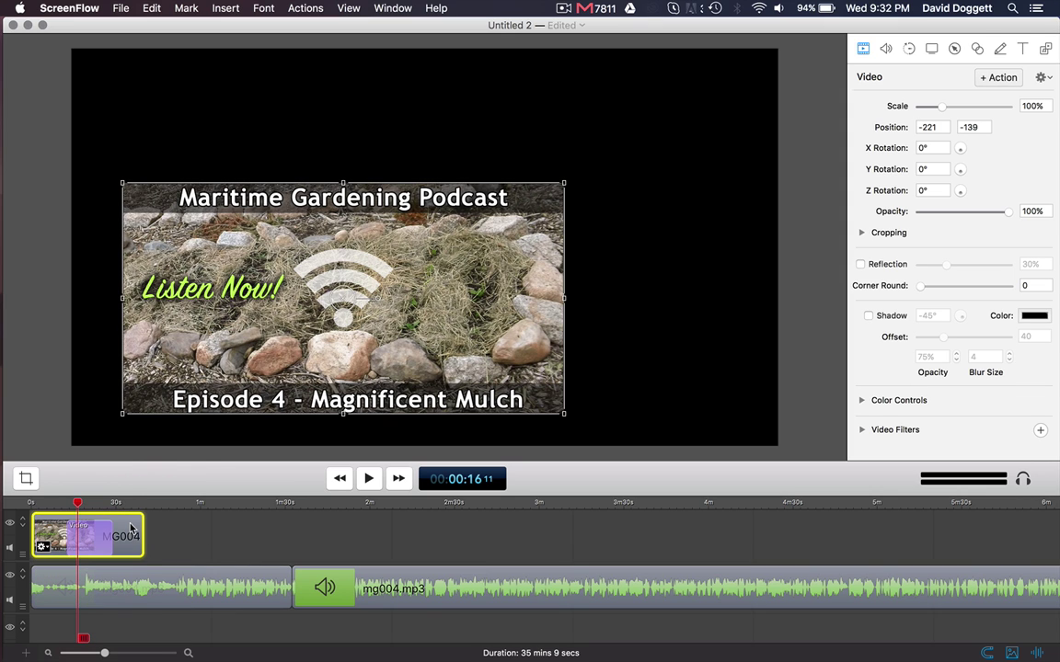
right_click(132, 531)
mouse_move(158, 408)
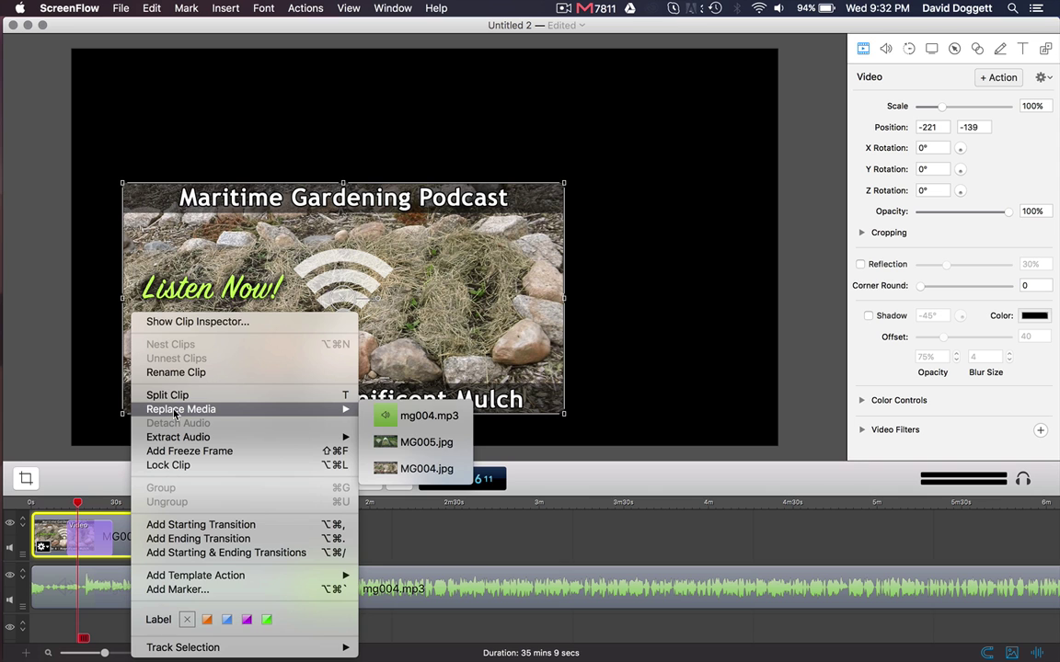
left_click(401, 443)
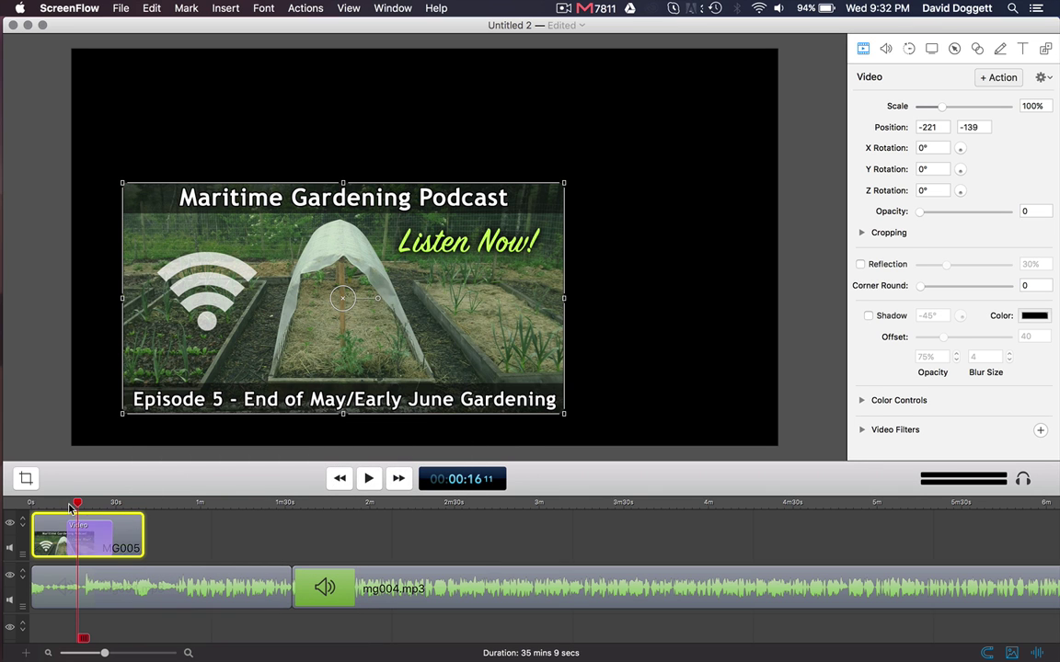
Step: Play and scrub through the MG005.jpg clip's motion, move the playhead to about 59 seconds, and deselect the clip
left_click(66, 504)
key("space")
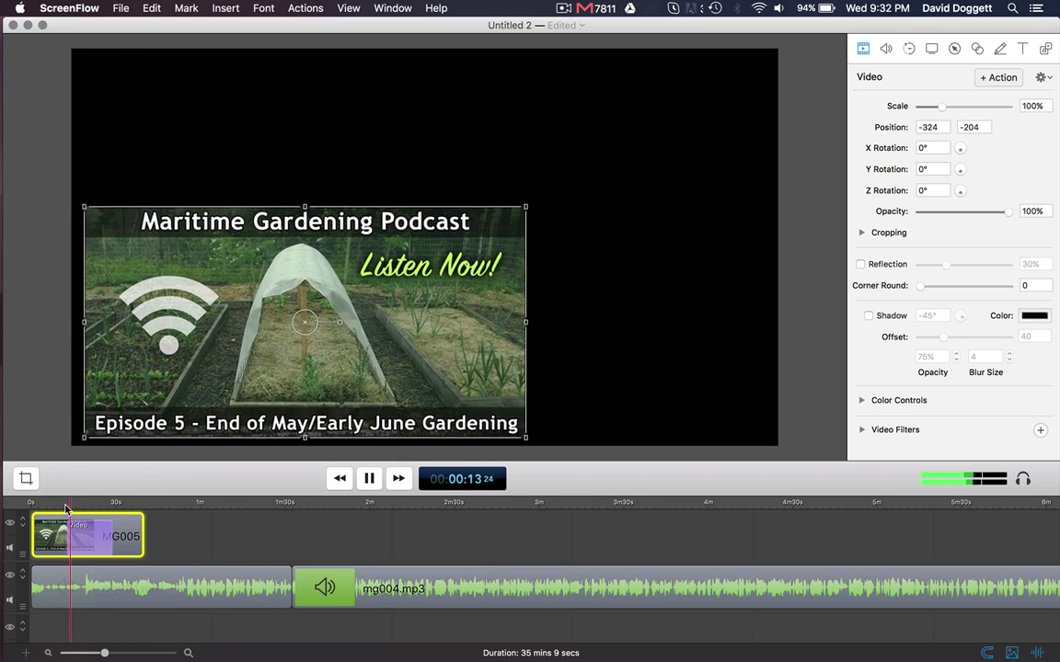
key("space")
left_click_drag(71, 505, 126, 511)
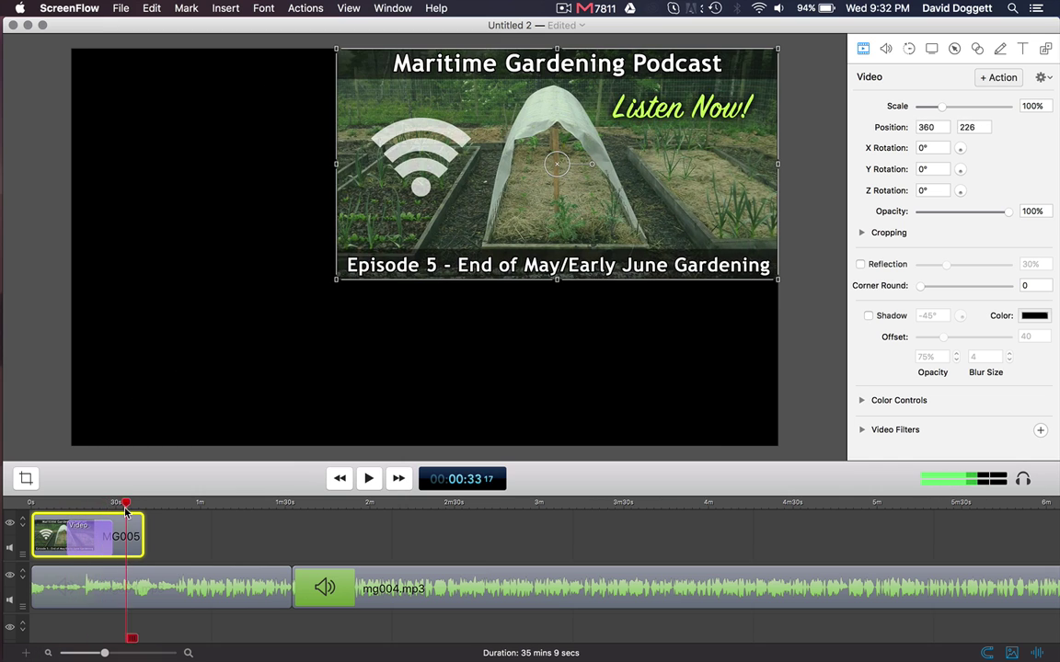
left_click(199, 507)
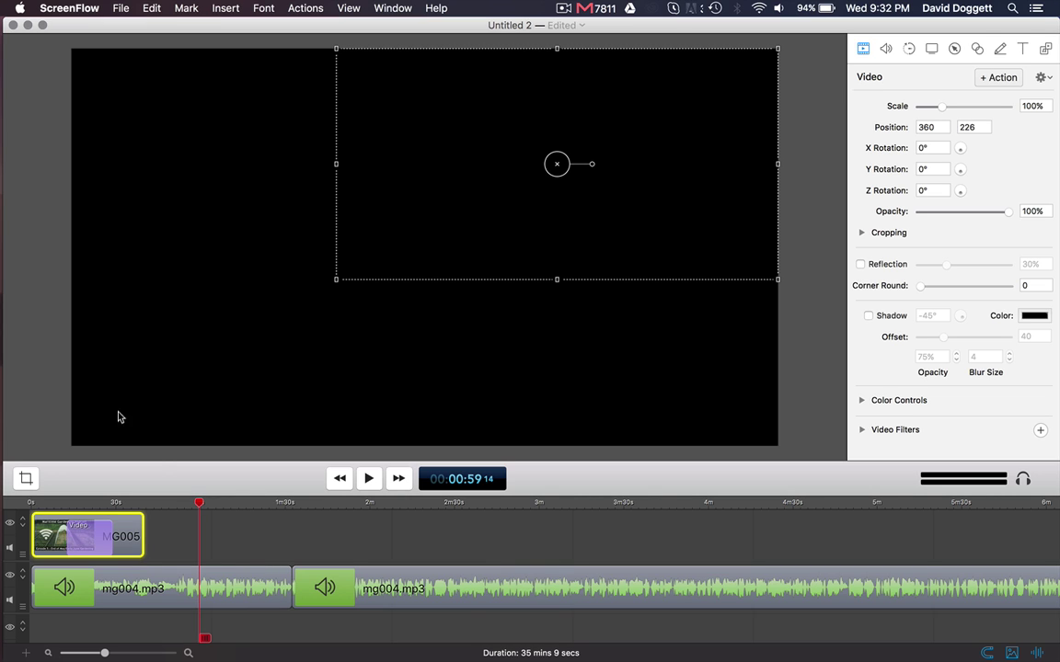
left_click(46, 238)
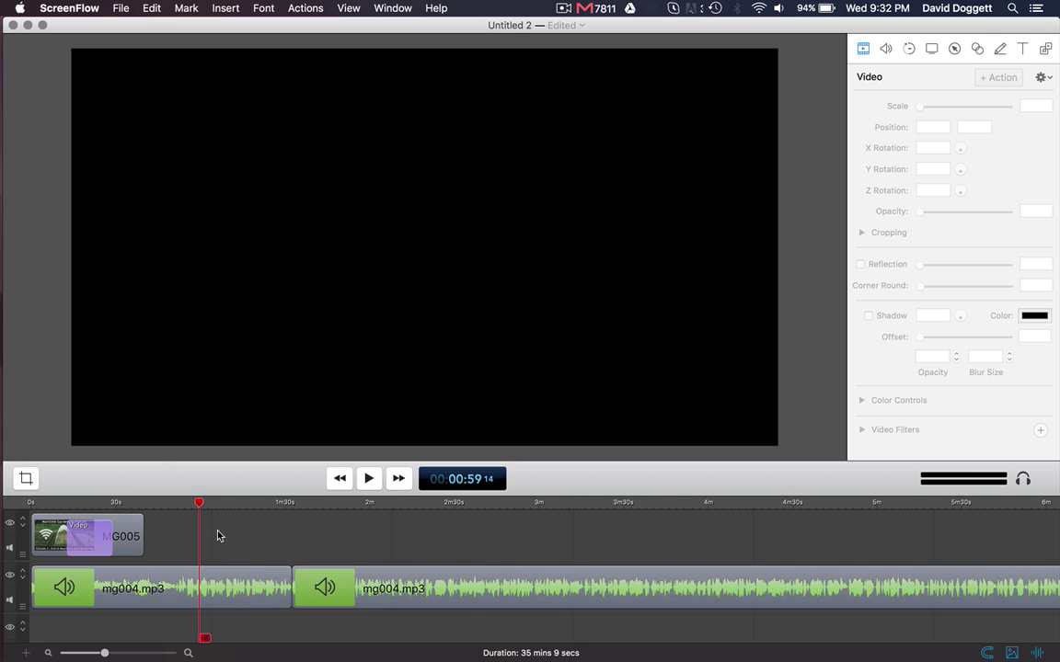
Step: Review the timeline again by scrubbing from about 7 seconds to about 54 seconds, past the MG005.jpg clip's end
scroll(218, 532, "right", 1)
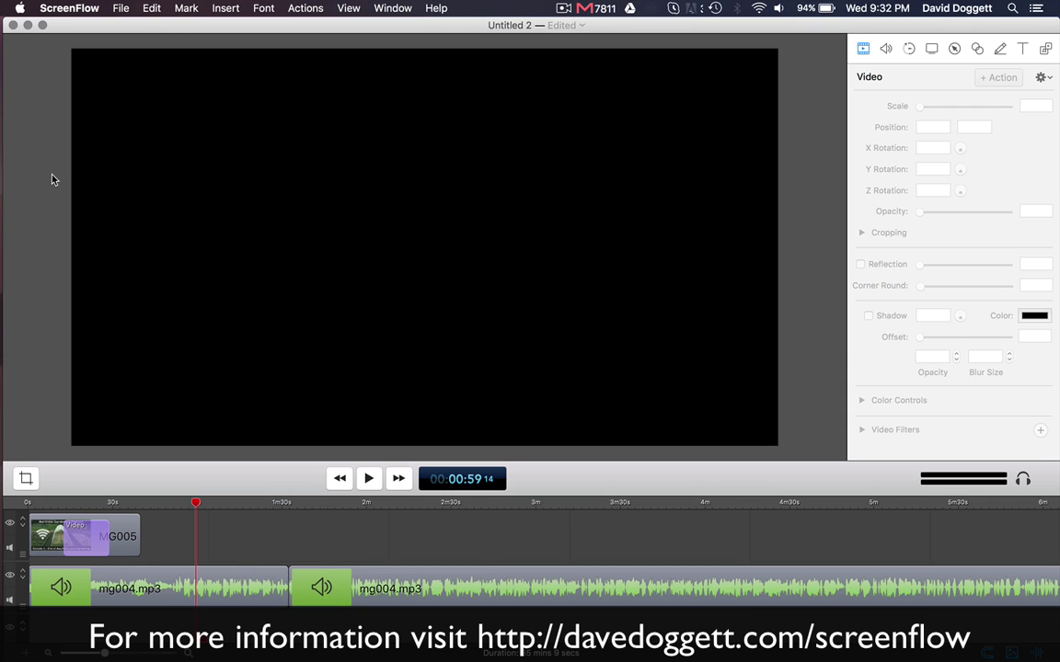
left_click(47, 503)
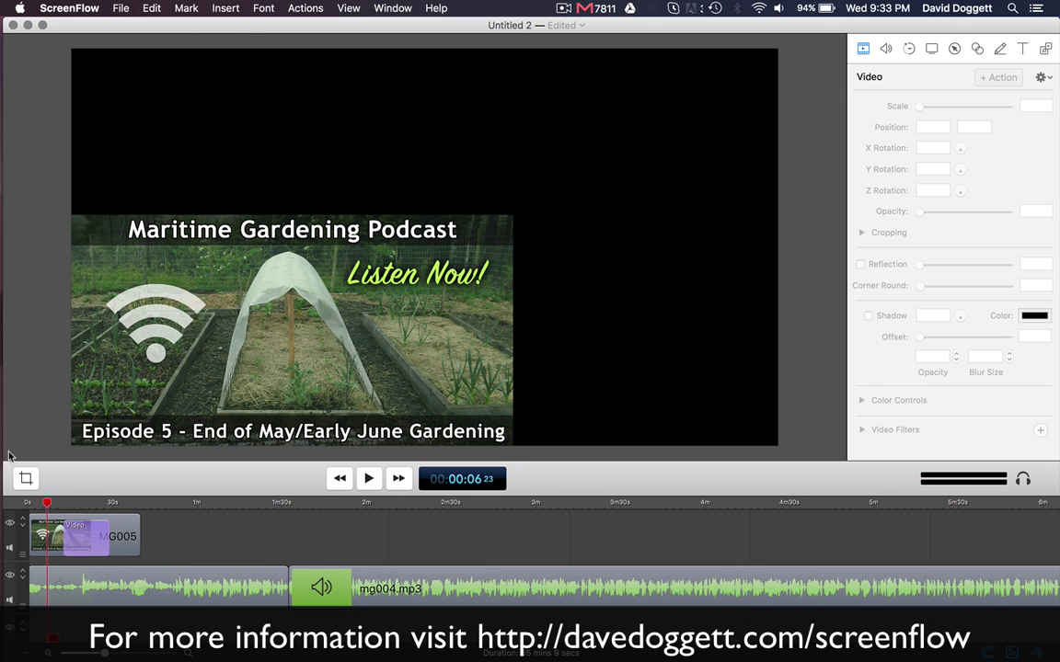
left_click_drag(44, 460, 43, 455)
left_click_drag(47, 499, 185, 517)
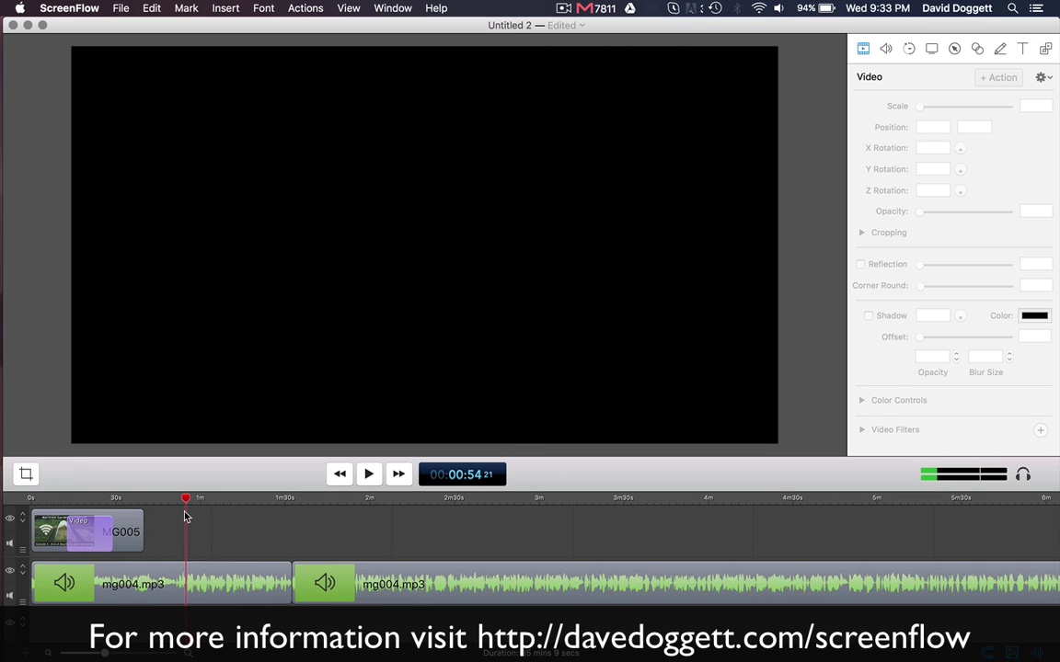